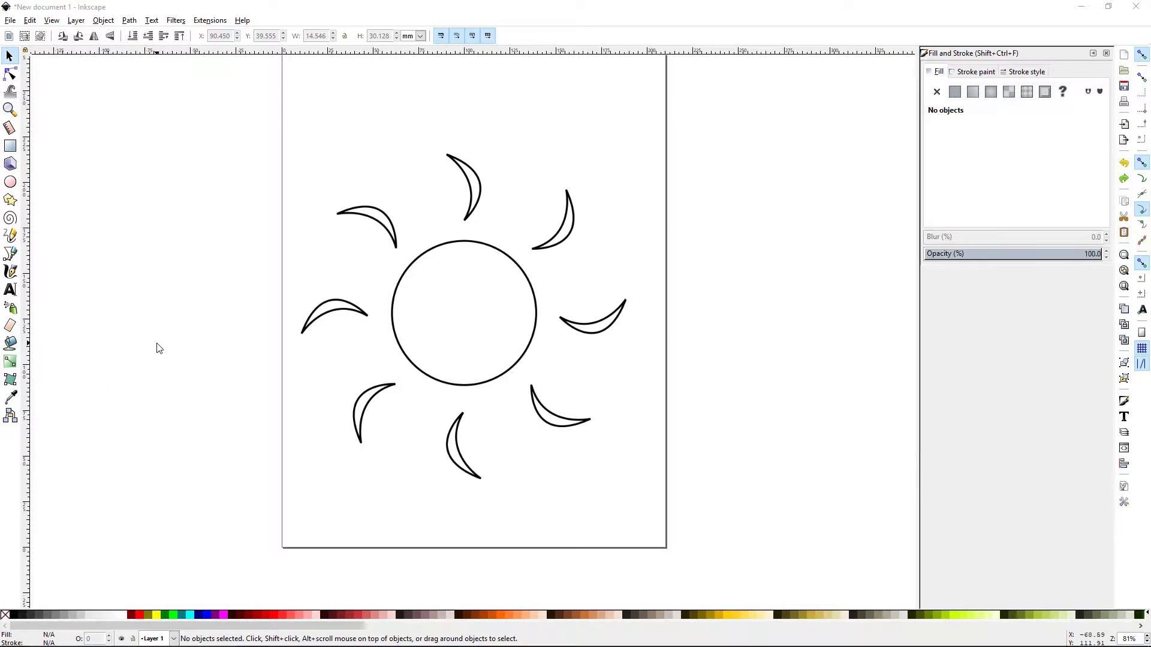
# Step: Pick the Paint Bucket tool from the left toolbox
pyautogui.click(11, 344)
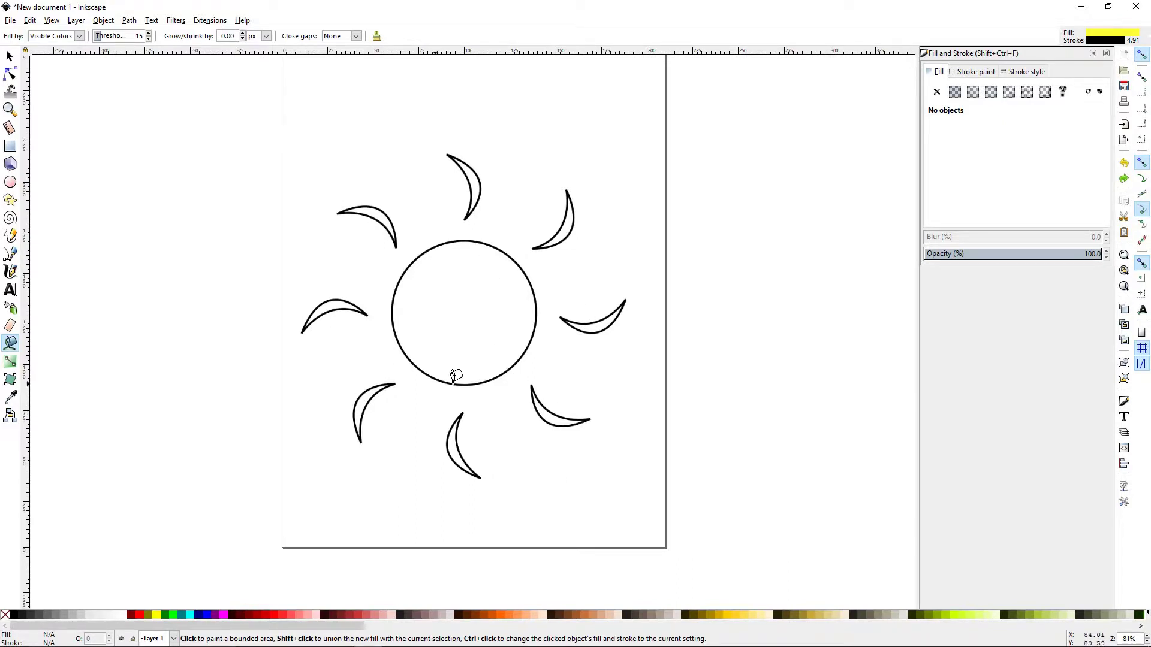
# Step: Bucket-fill the sun's central circle yellow, then drag that yellow fill off the page to the left
pyautogui.click(465, 322)
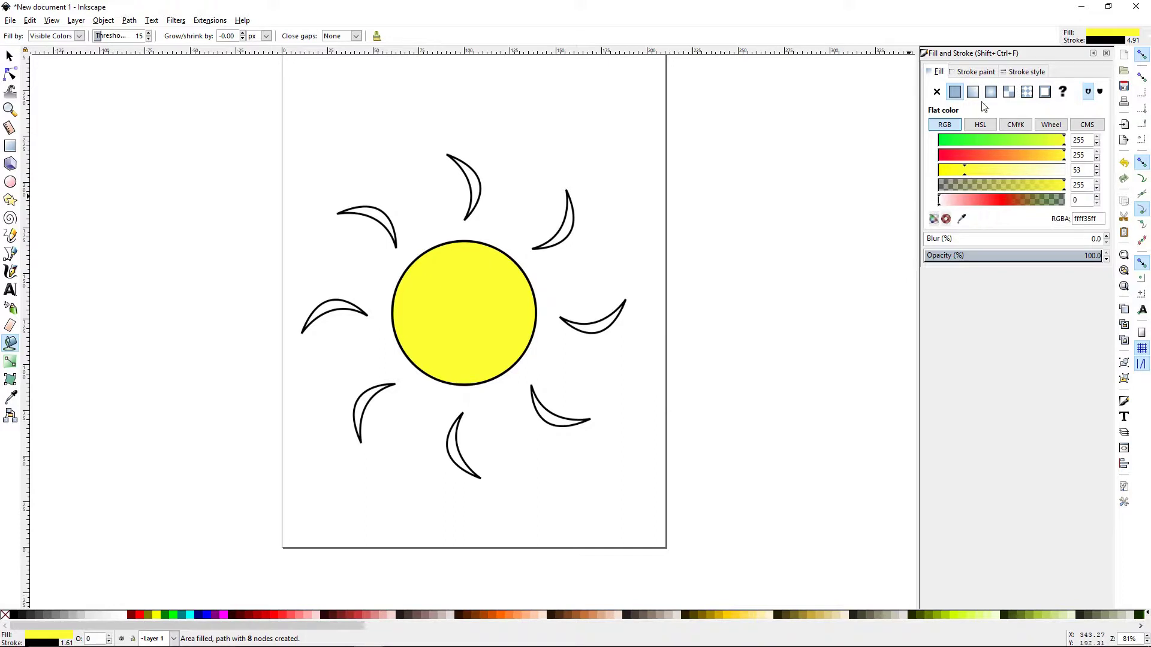
pyautogui.click(9, 56)
pyautogui.moveTo(454, 311); pyautogui.dragTo(129, 346)
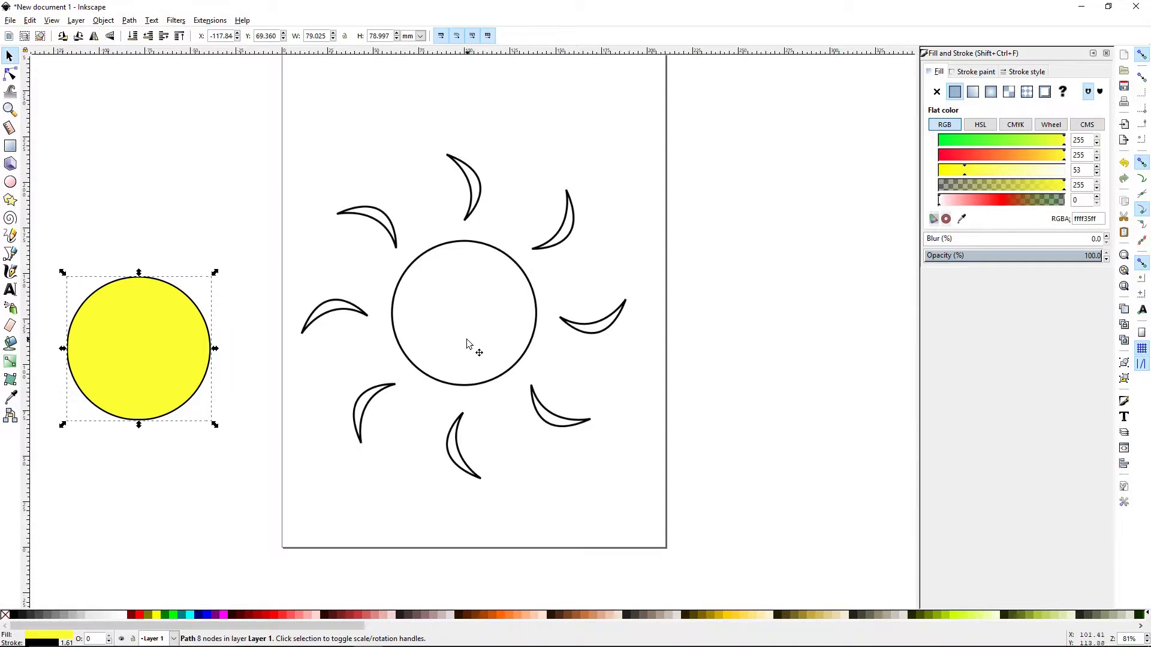
pyautogui.moveTo(153, 356); pyautogui.dragTo(190, 376)
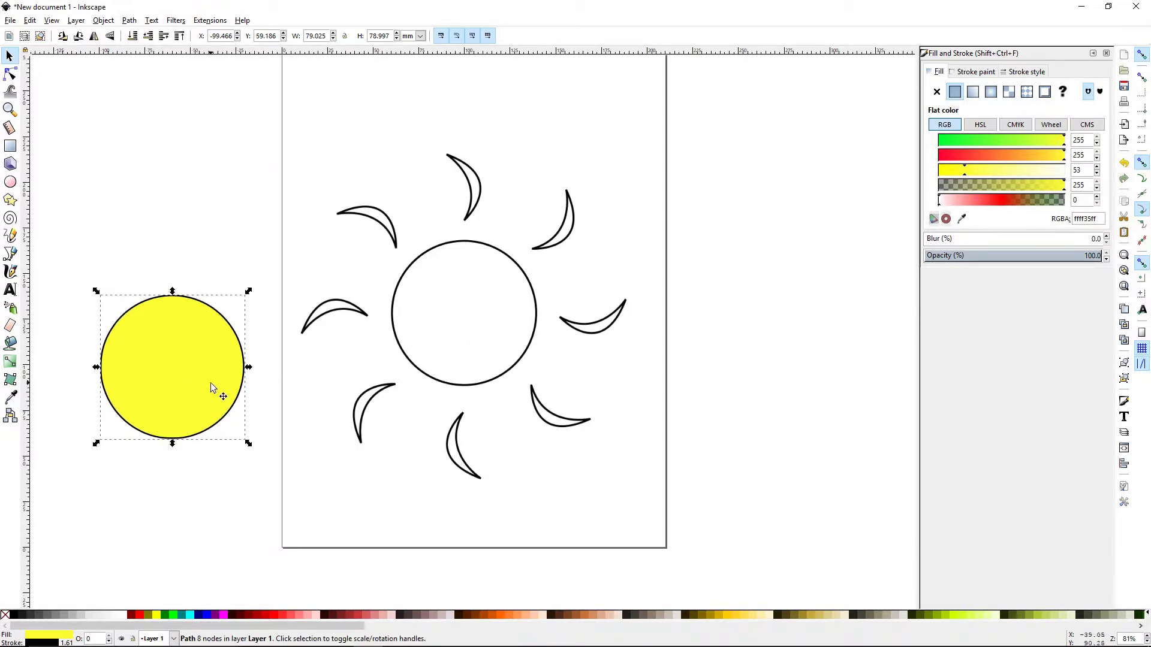
pyautogui.press('Escape')
pyautogui.moveTo(211, 364)
pyautogui.mouseDown()
pyautogui.moveTo(231, 351)
pyautogui.moveTo(190, 354)
pyautogui.moveTo(205, 362)
pyautogui.mouseUp()
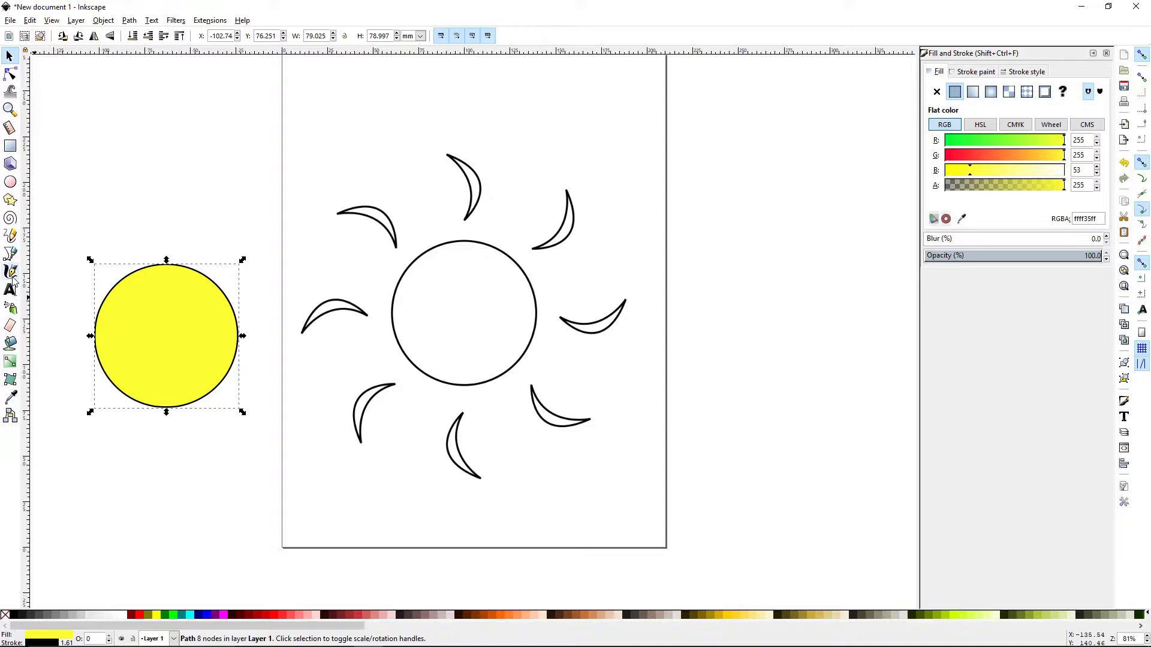
# Step: Fill the top ray yellow and shift its fill just right of the outline
pyautogui.press('u')
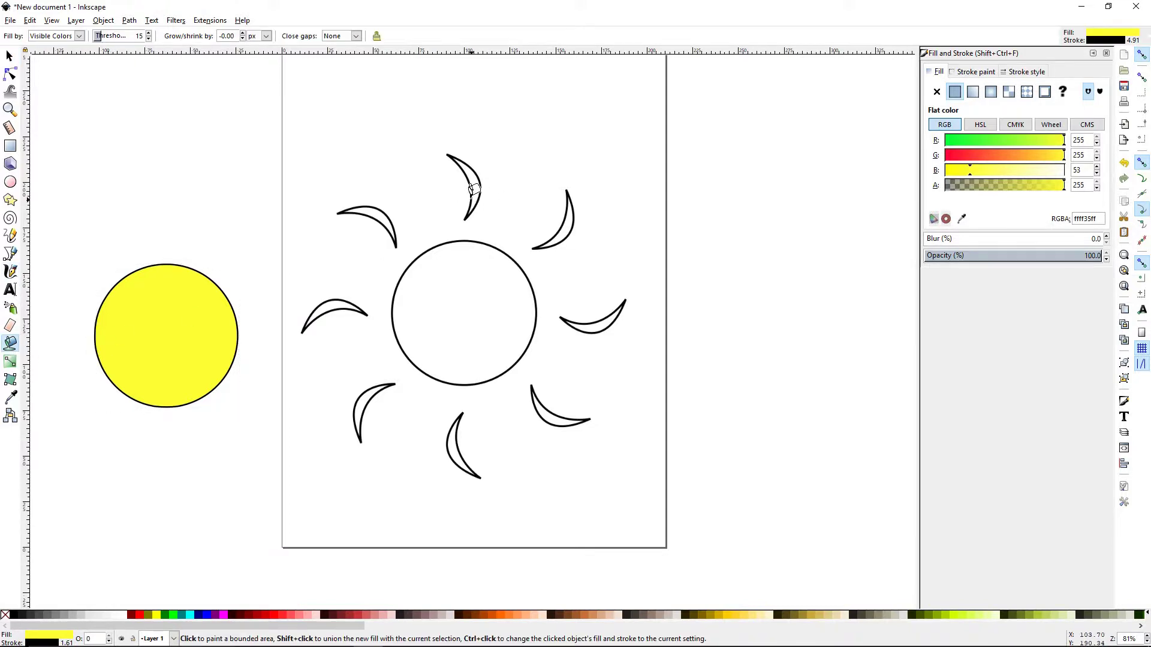
pyautogui.click(473, 190)
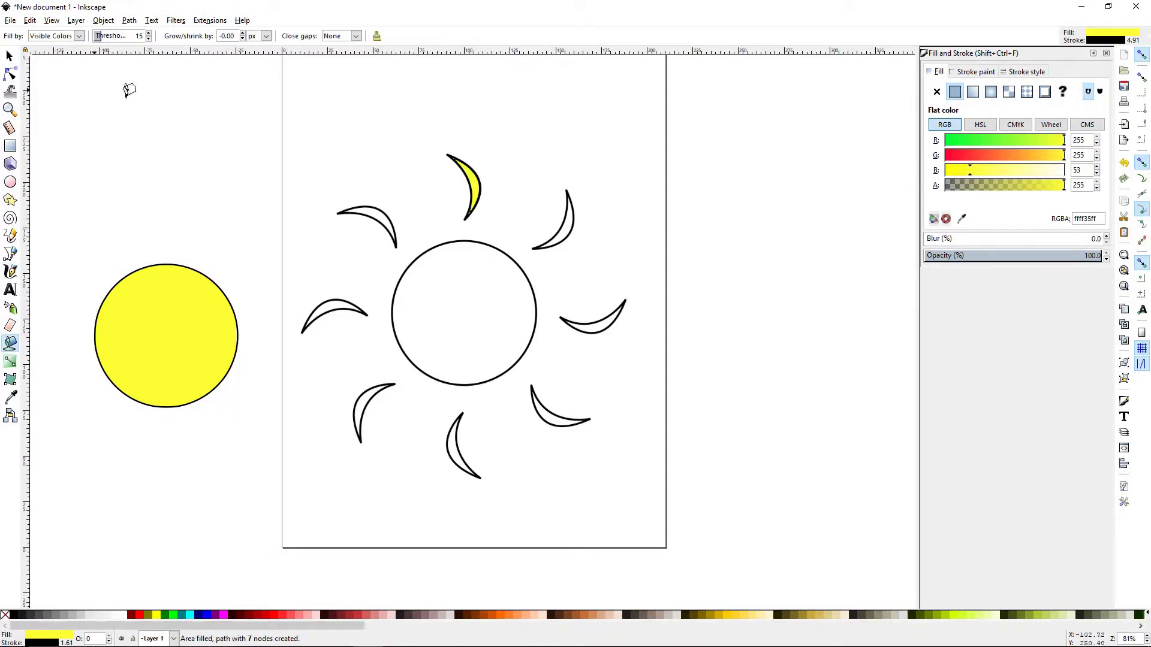
pyautogui.click(8, 57)
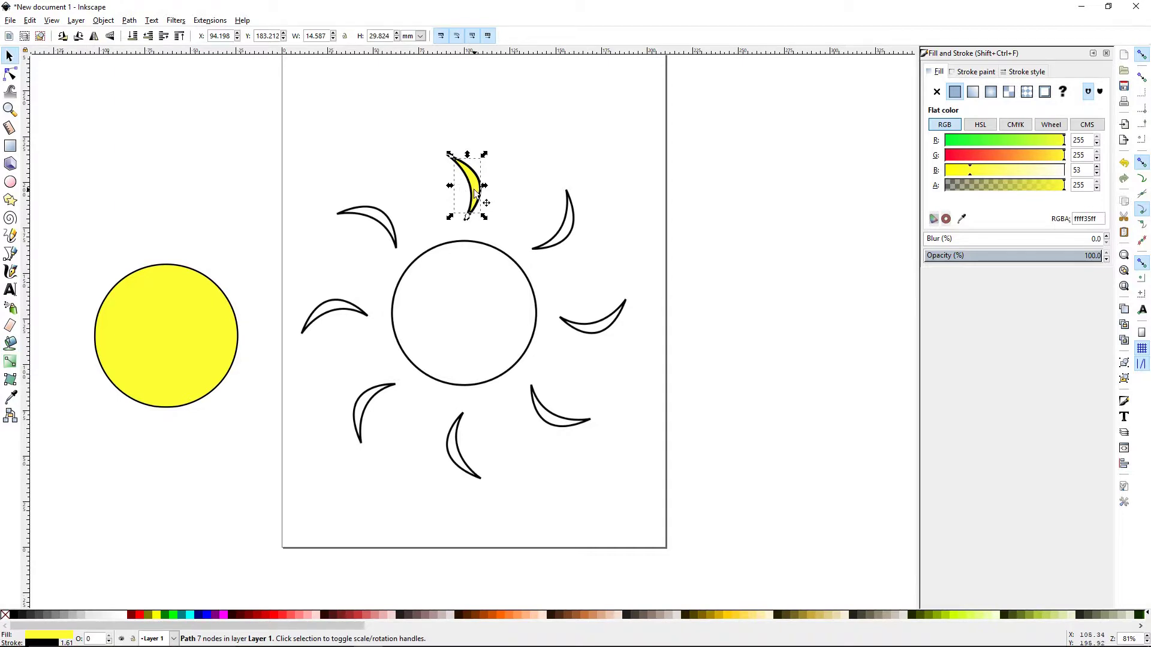
pyautogui.moveTo(484, 195); pyautogui.dragTo(509, 196)
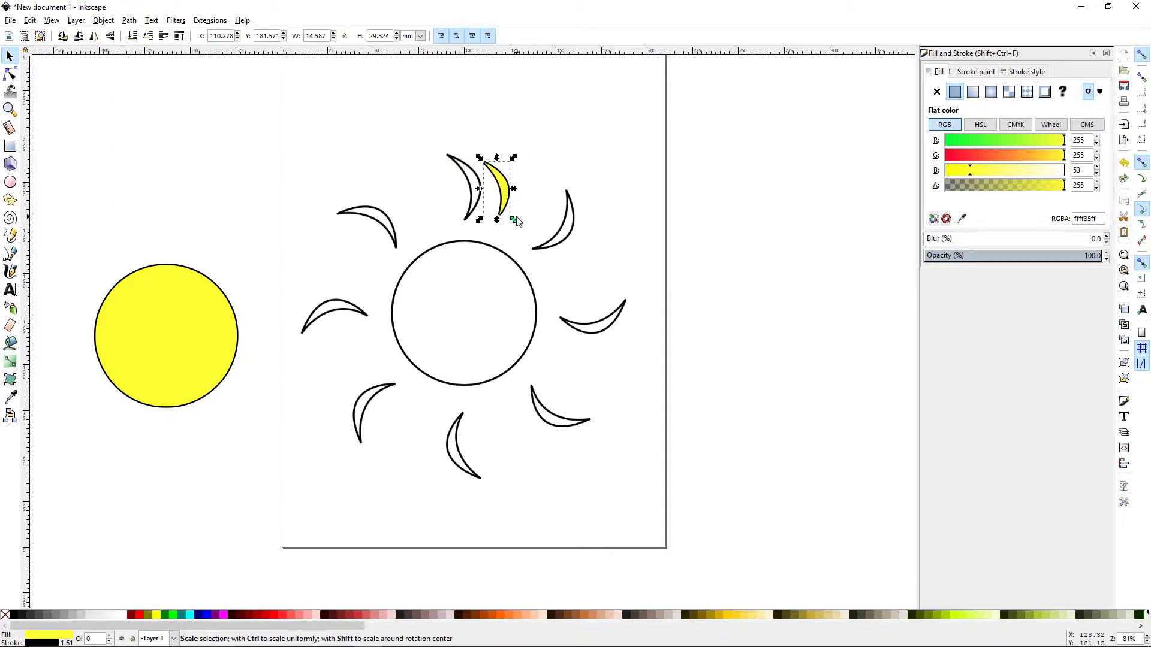
# Step: Fill the upper-right ray yellow, inspect its tip zoomed in, undo a trial move, and fit the page
pyautogui.hotkey('shift', 'F7')
pyautogui.click(565, 226)
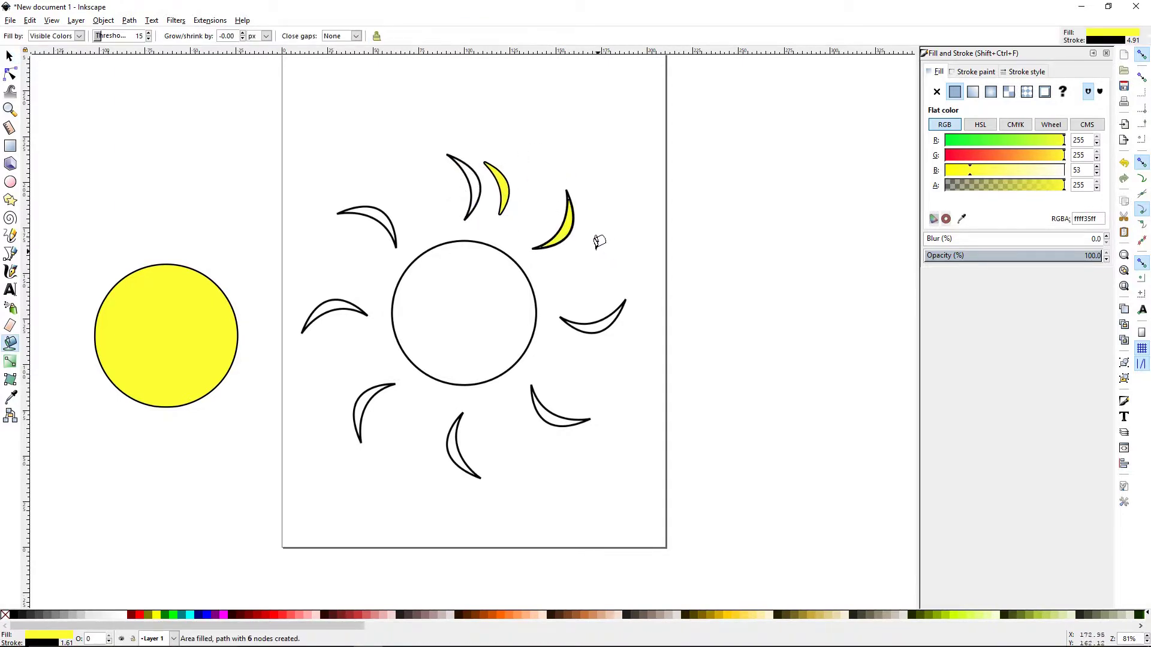
pyautogui.press('F3')
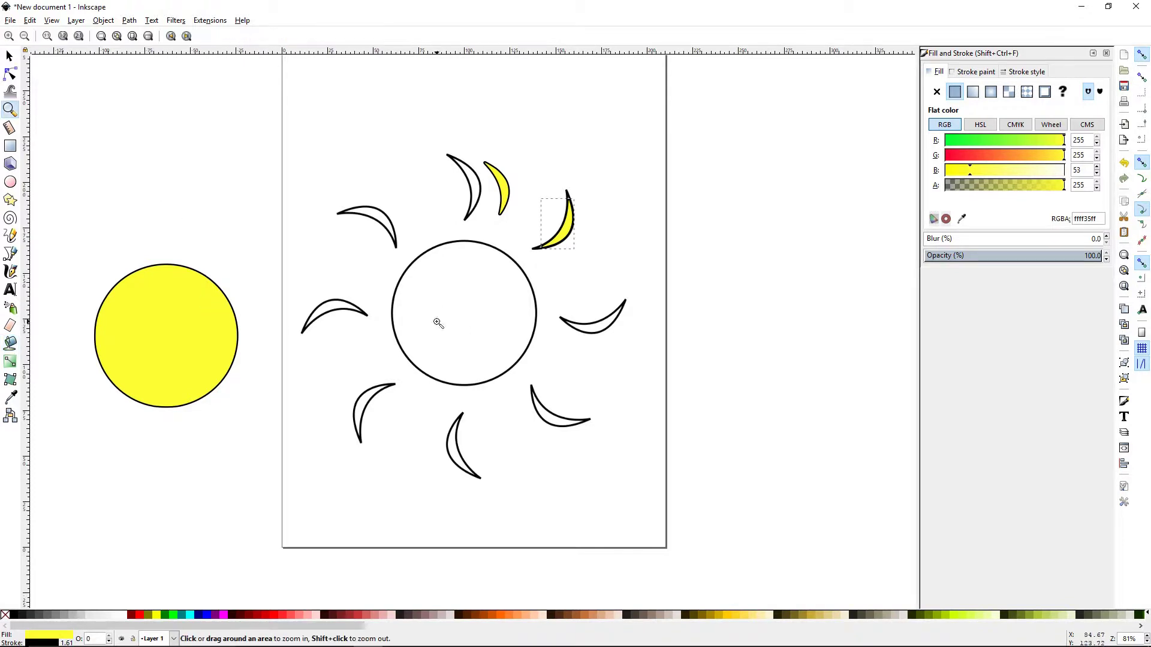
pyautogui.moveTo(517, 234); pyautogui.dragTo(573, 275)
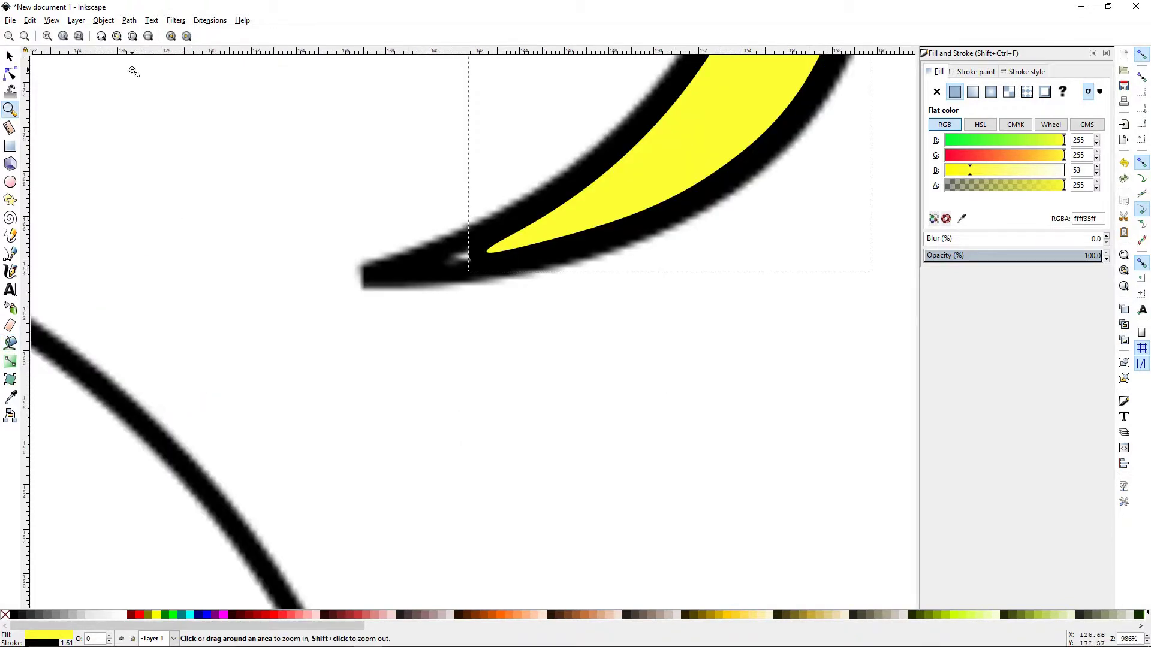
pyautogui.press('F1')
pyautogui.click(527, 336)
pyautogui.moveTo(528, 338); pyautogui.dragTo(446, 425)
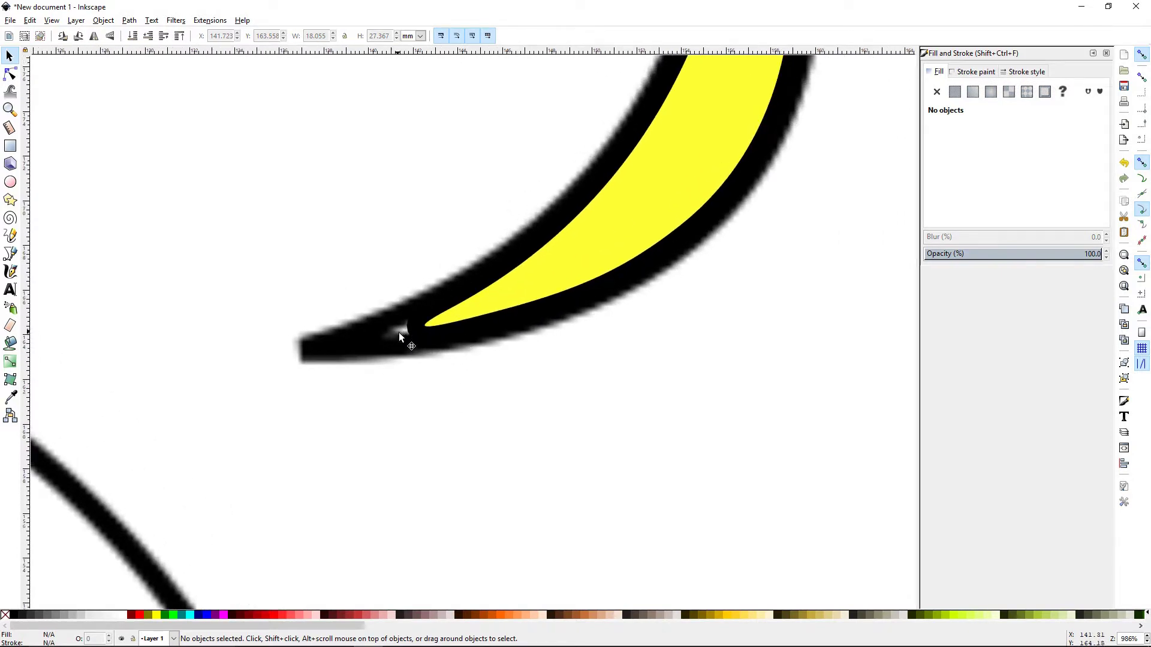
pyautogui.moveTo(447, 330); pyautogui.dragTo(384, 275)
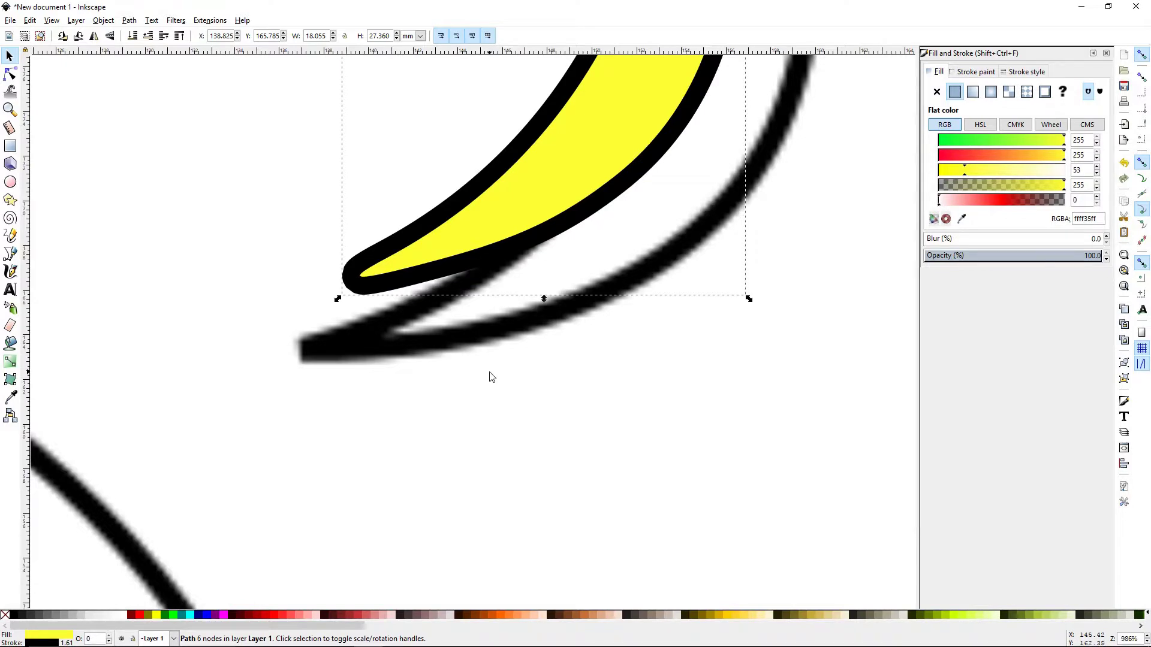
pyautogui.hotkey('ctrl', 'z')
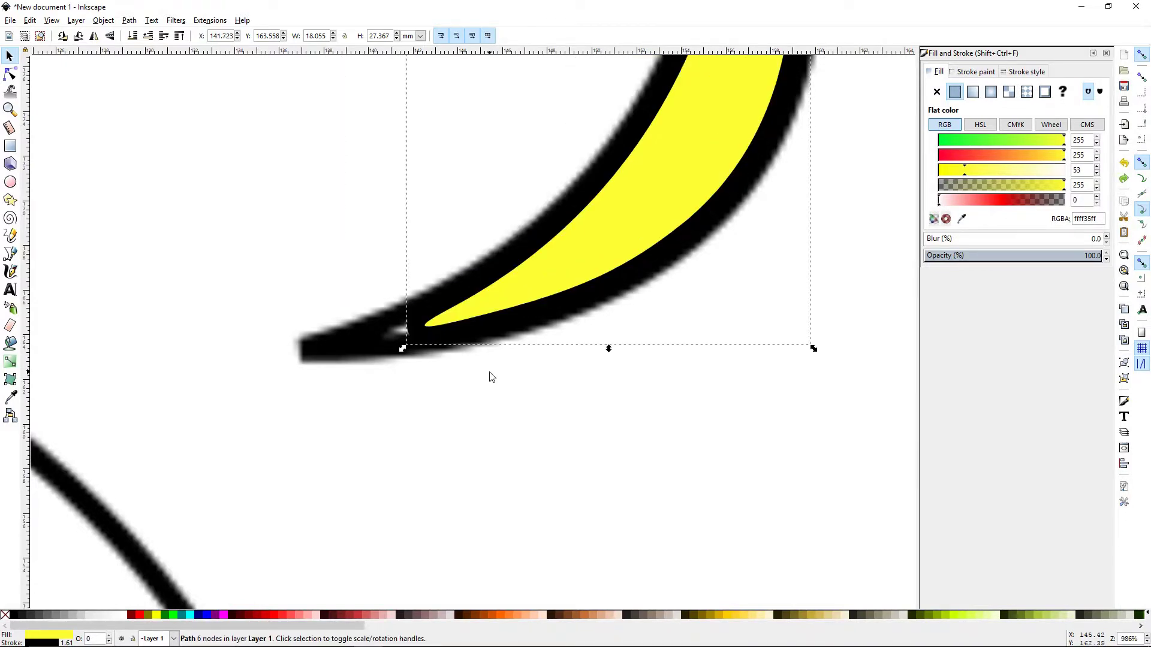
pyautogui.press('5')
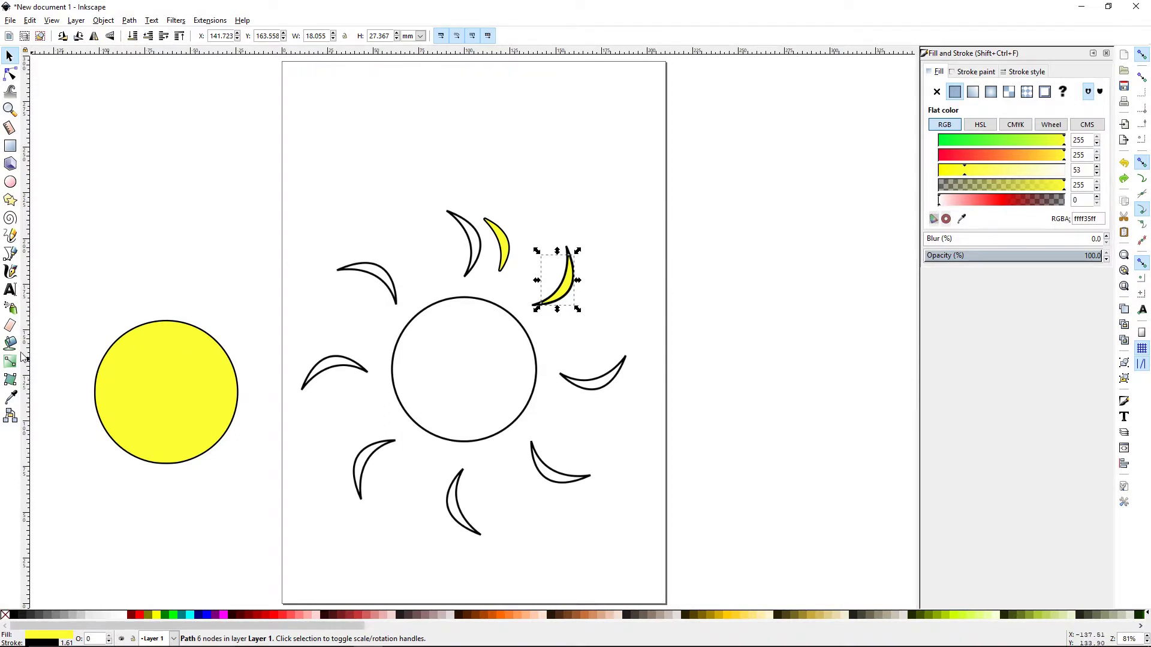
# Step: Zoom in on the upper-left ray and bucket-fill its inside yellow
pyautogui.press('z')
pyautogui.click(390, 292)
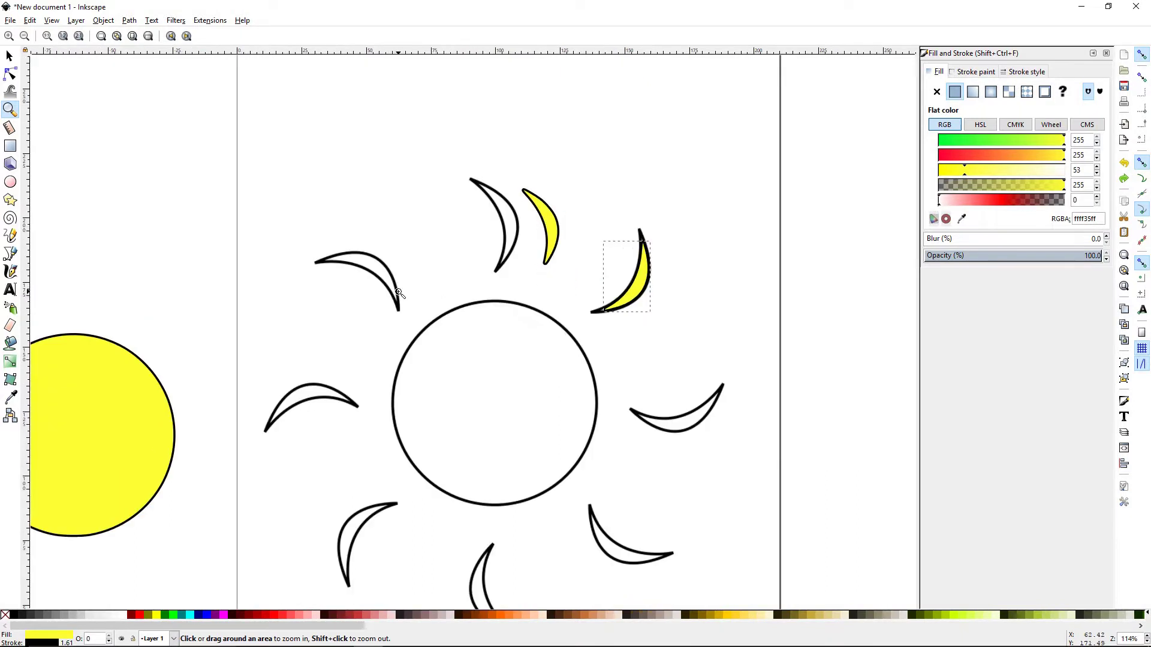
pyautogui.click(395, 294)
pyautogui.click(395, 294)
pyautogui.click(396, 295)
pyautogui.click(395, 294)
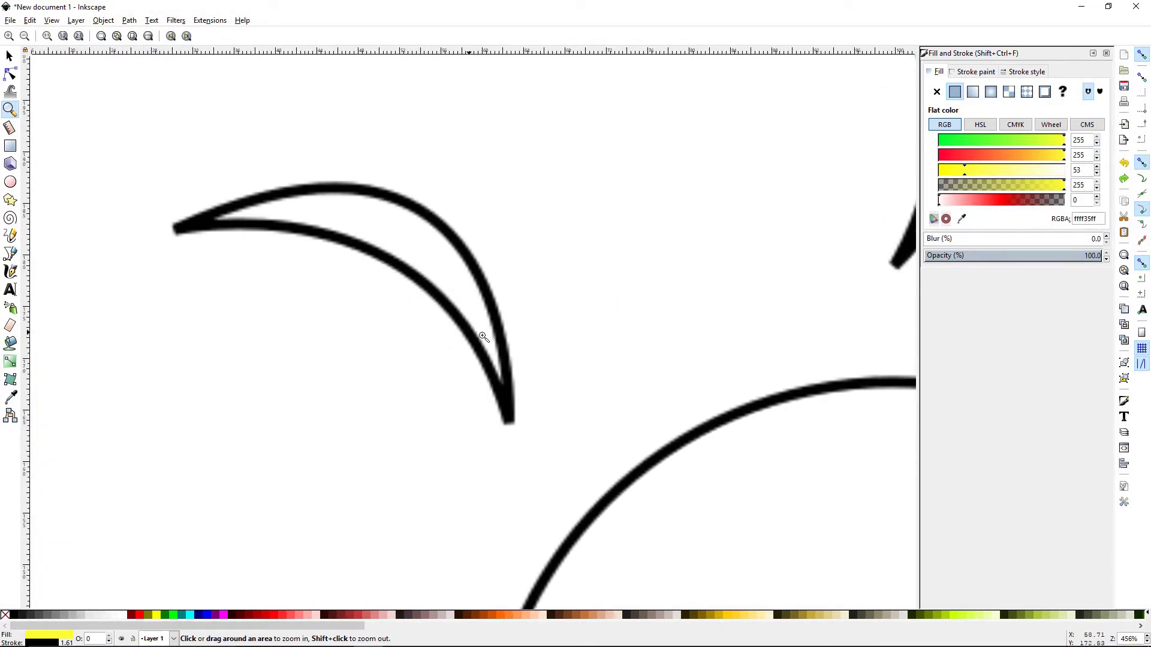
pyautogui.click(495, 339)
pyautogui.click(495, 338)
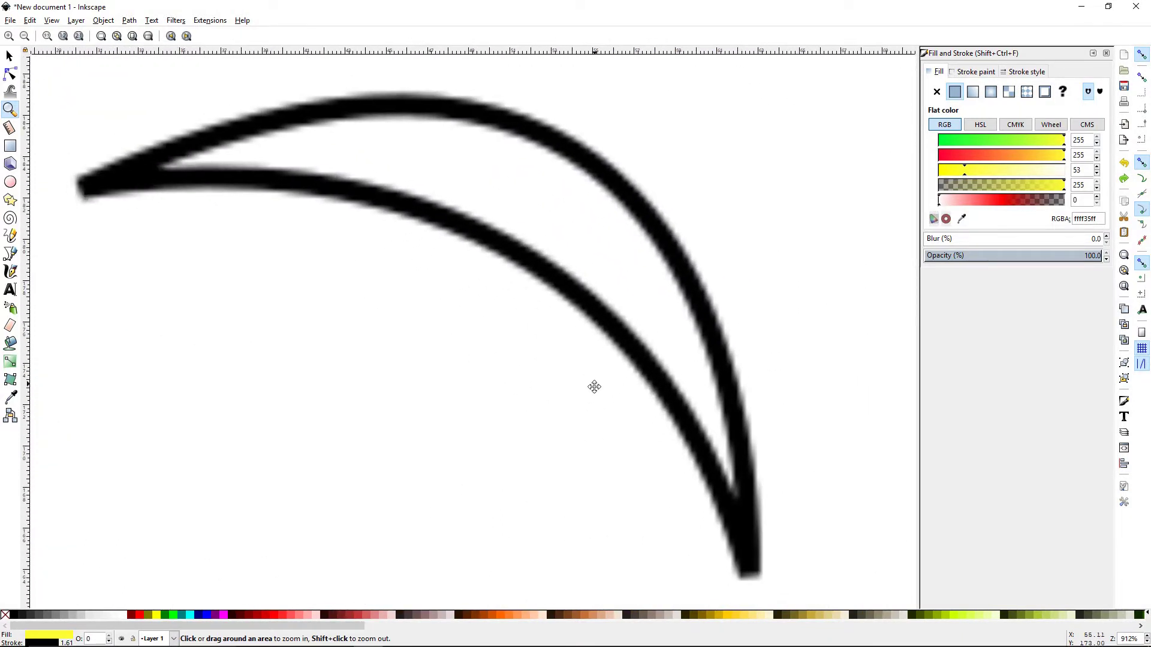
pyautogui.press('u')
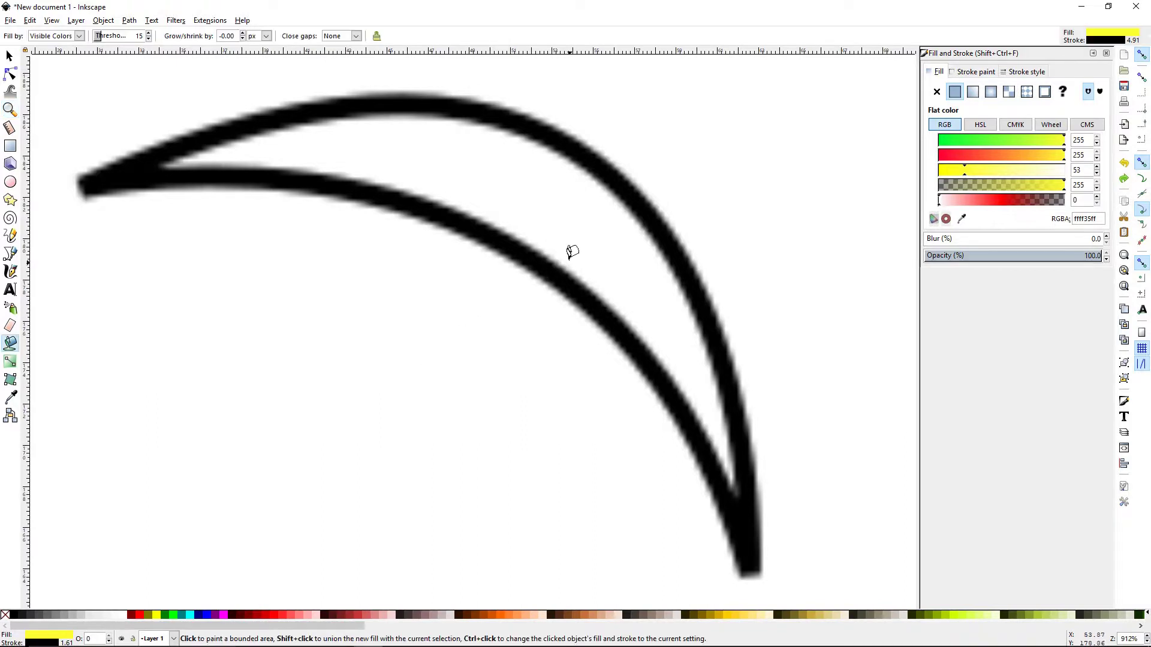
pyautogui.click(565, 224)
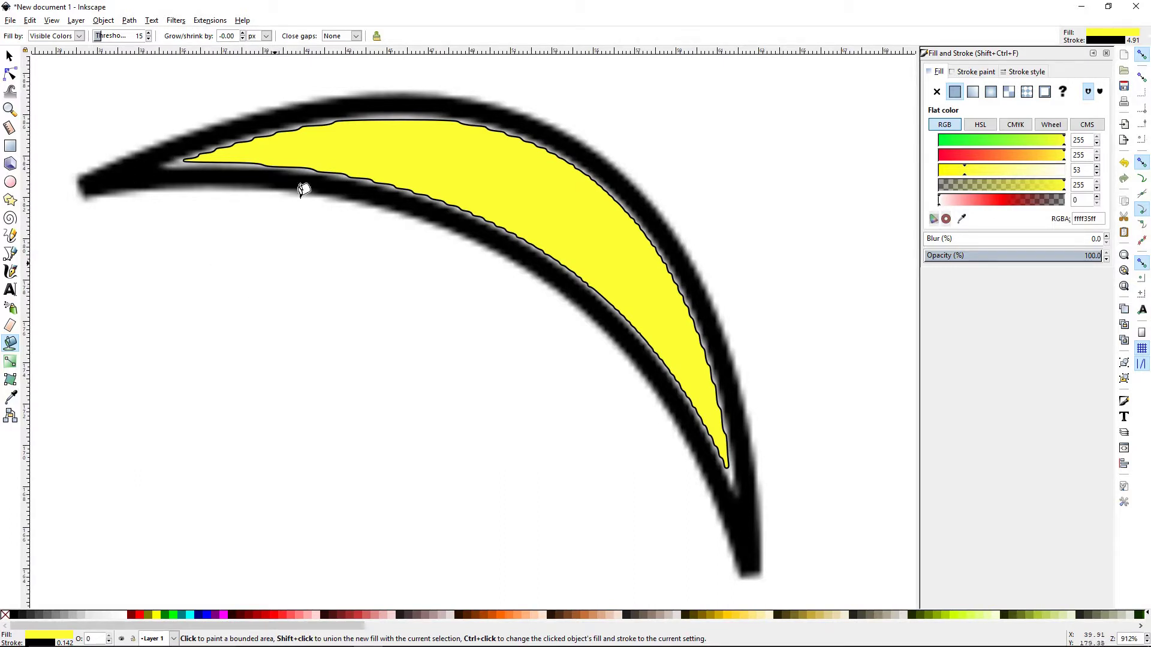
# Step: Fit the page and drag the upper-left ray's yellow fill up off its outline
pyautogui.press('5')
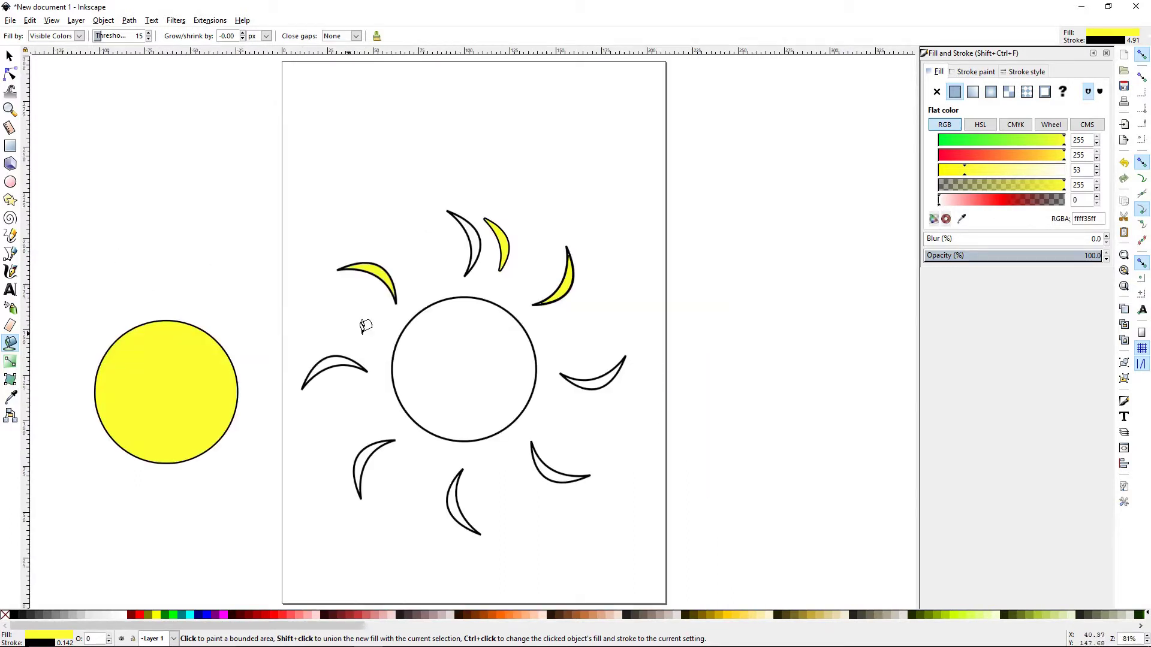
pyautogui.click(10, 56)
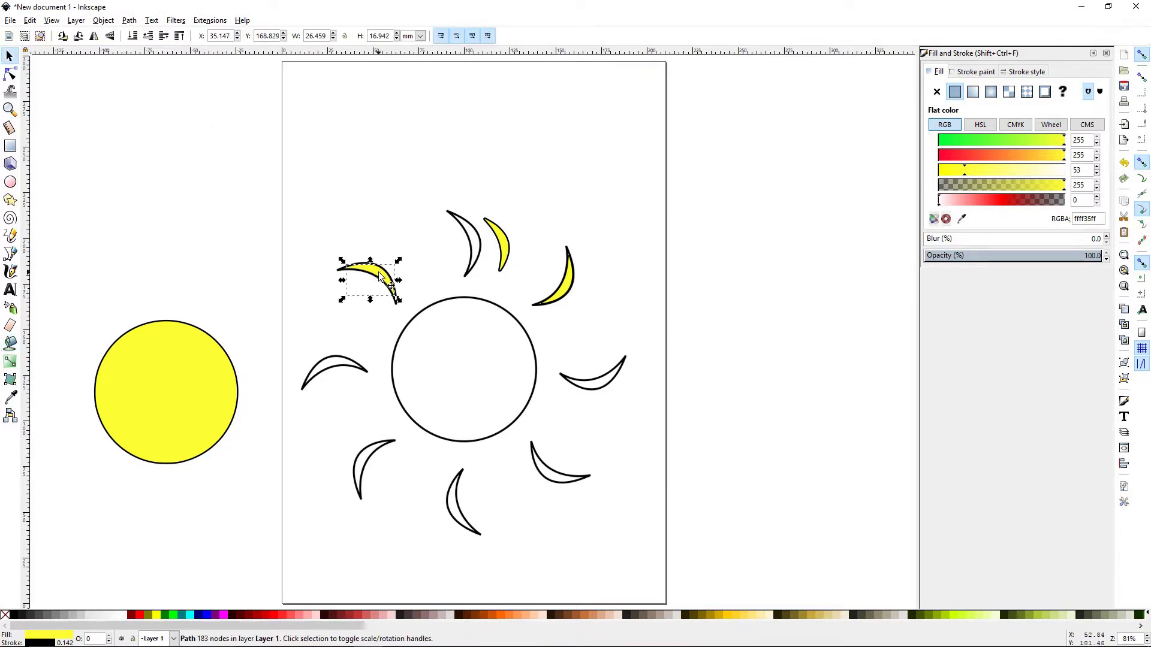
pyautogui.moveTo(383, 279); pyautogui.dragTo(402, 231)
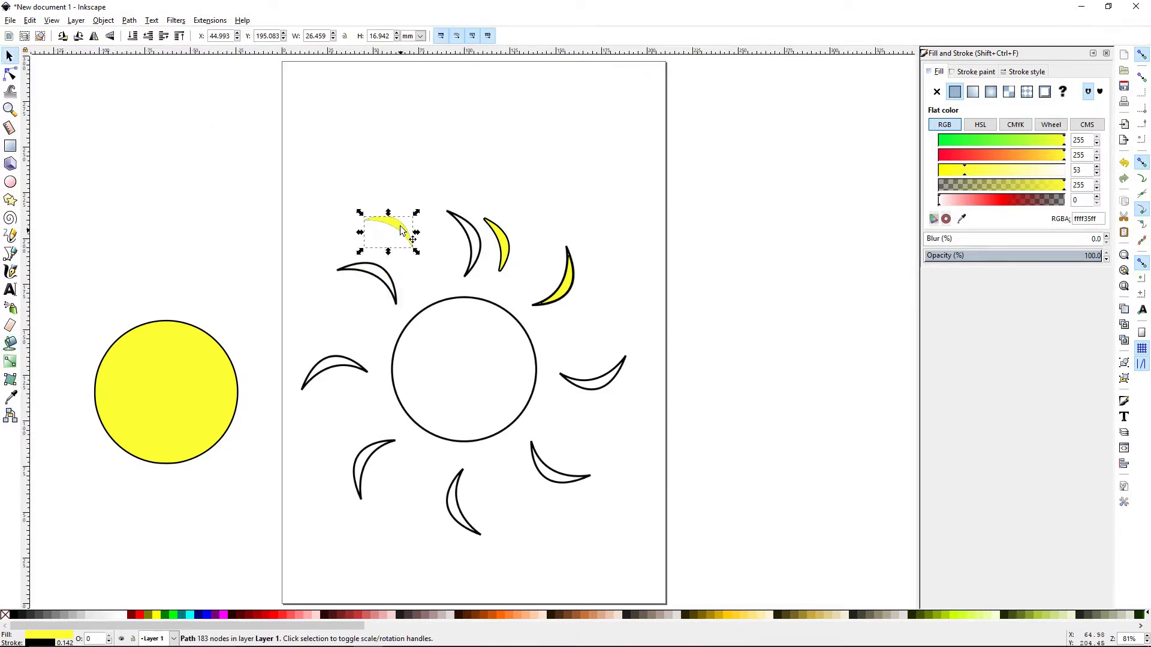
# Step: Set the Paint Bucket's grow/shrink to 7.90 px and refill the upper-left ray yellow
pyautogui.click(10, 343)
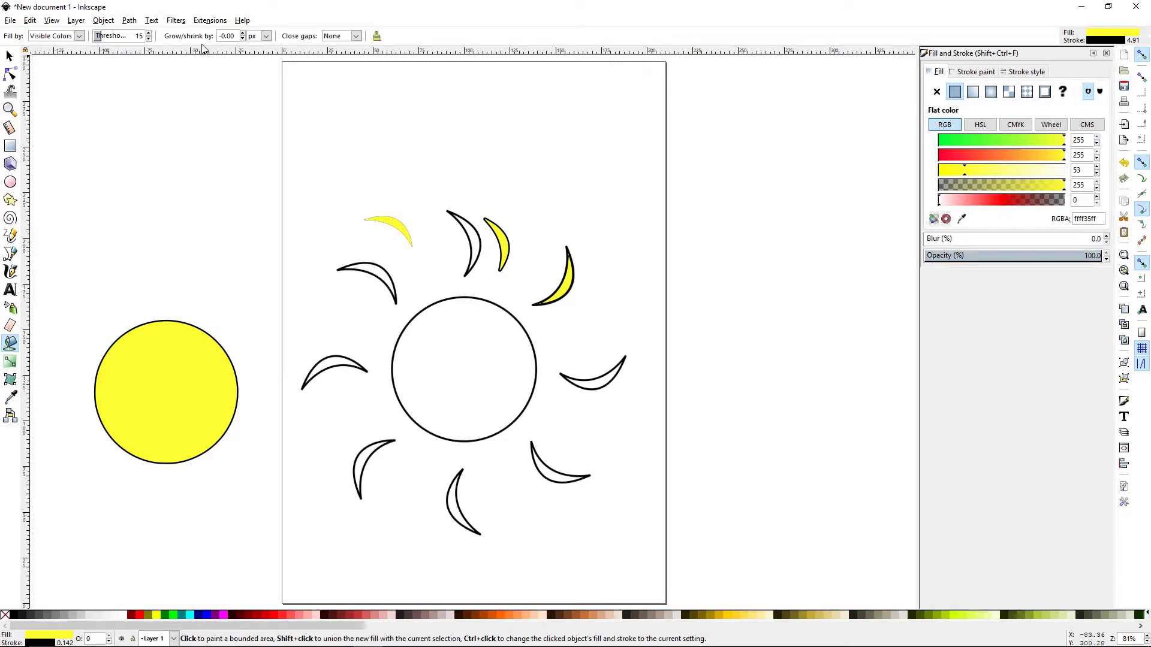
pyautogui.click(243, 34)
pyautogui.click(386, 282)
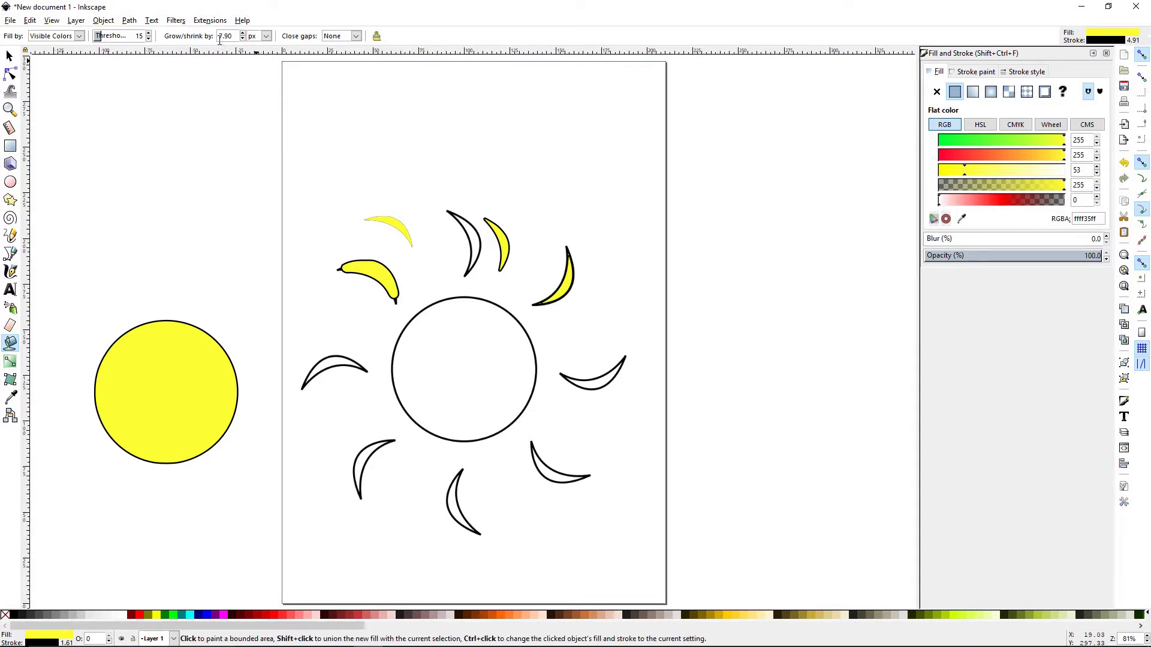
pyautogui.click(266, 36)
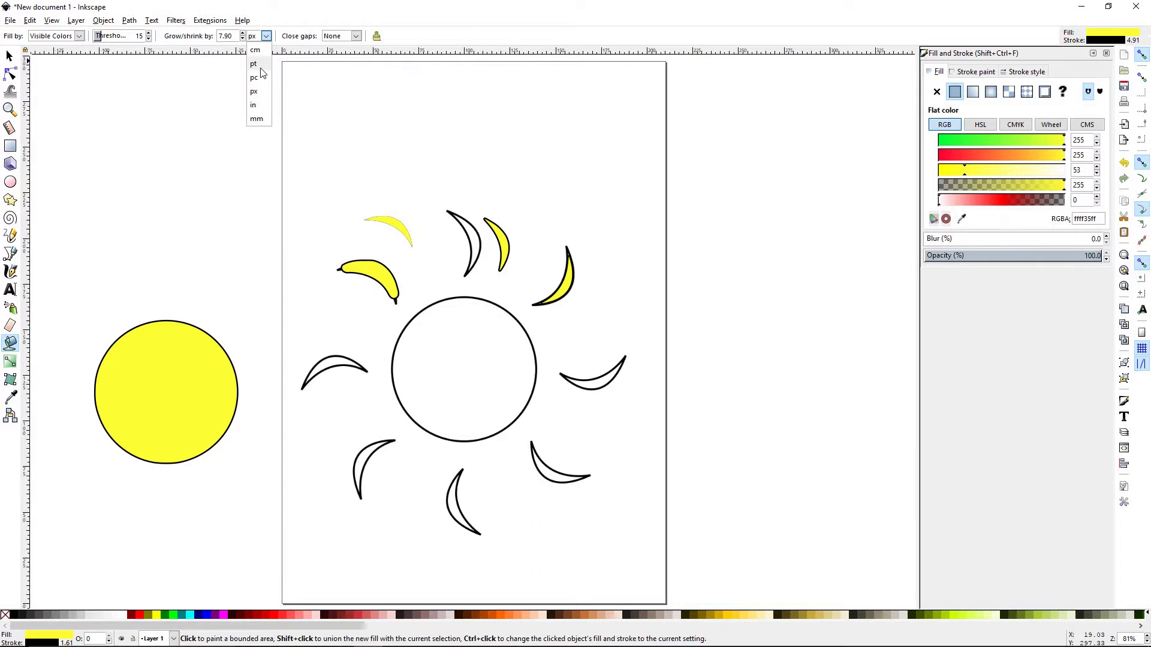
pyautogui.click(412, 38)
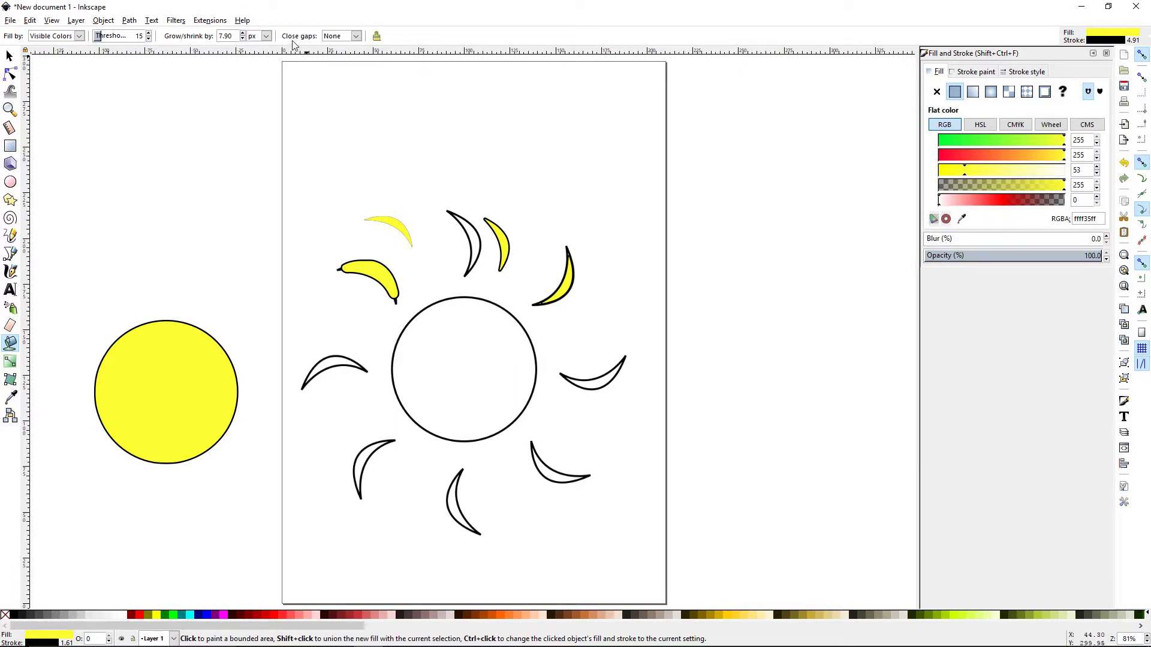
pyautogui.click(356, 36)
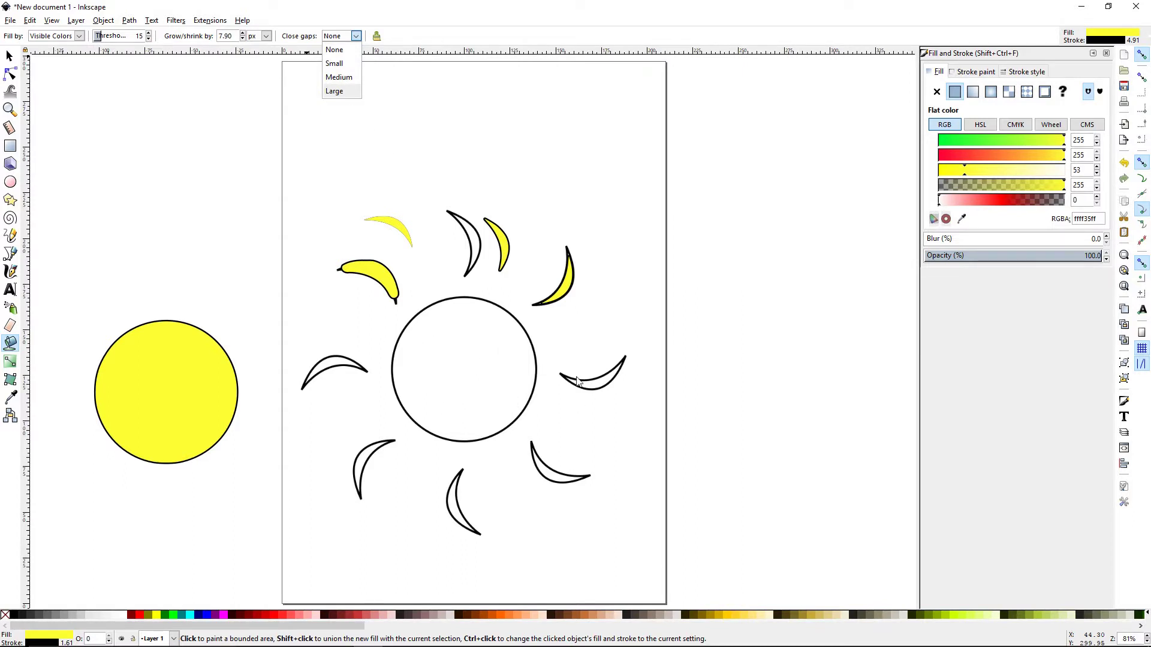
pyautogui.click(336, 51)
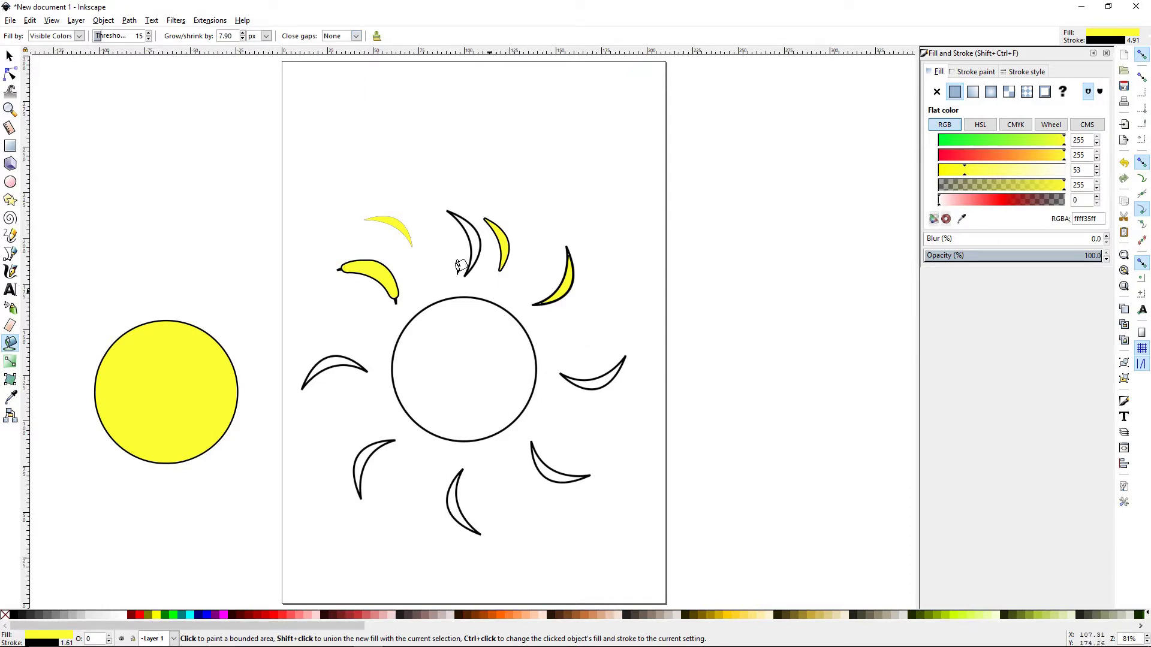
# Step: Draw a rectangle at the canvas top-left with no fill and a black outline
pyautogui.click(15, 150)
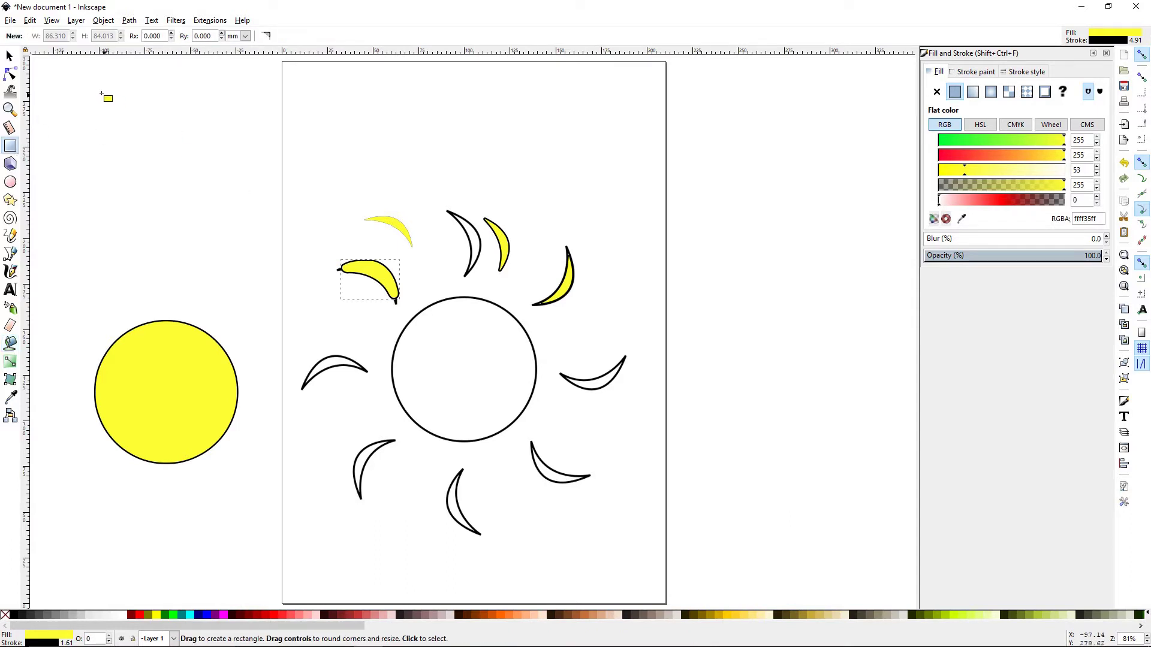
pyautogui.moveTo(64, 78); pyautogui.dragTo(165, 163)
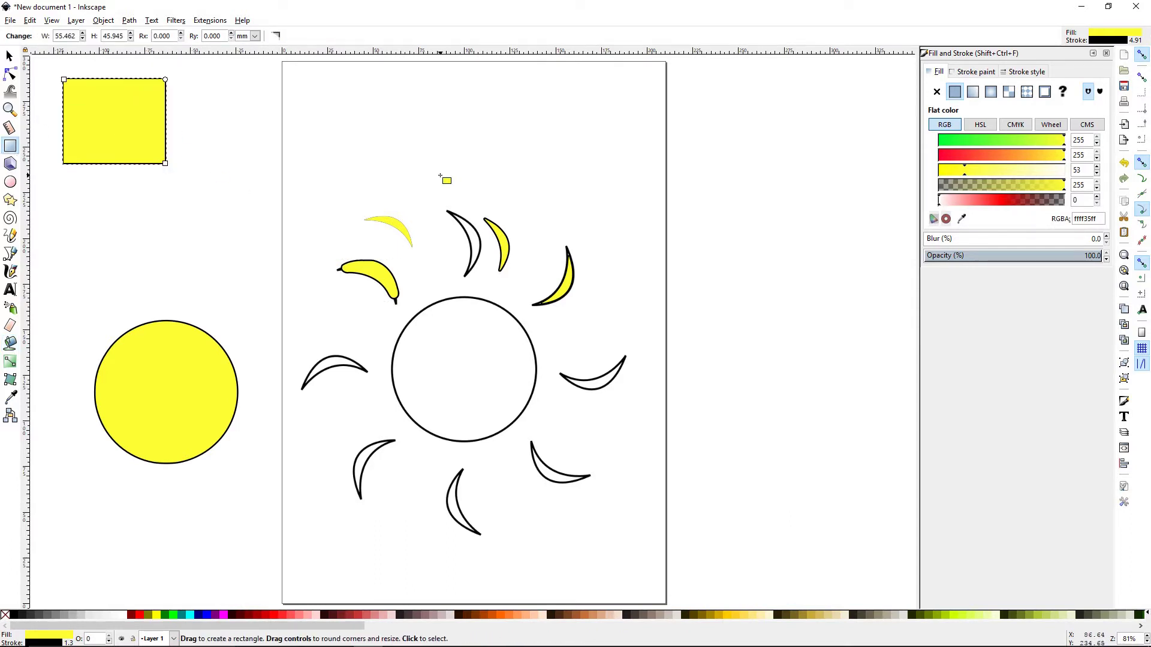
pyautogui.keyDown('shift'); pyautogui.click(3, 616); pyautogui.keyUp('shift')
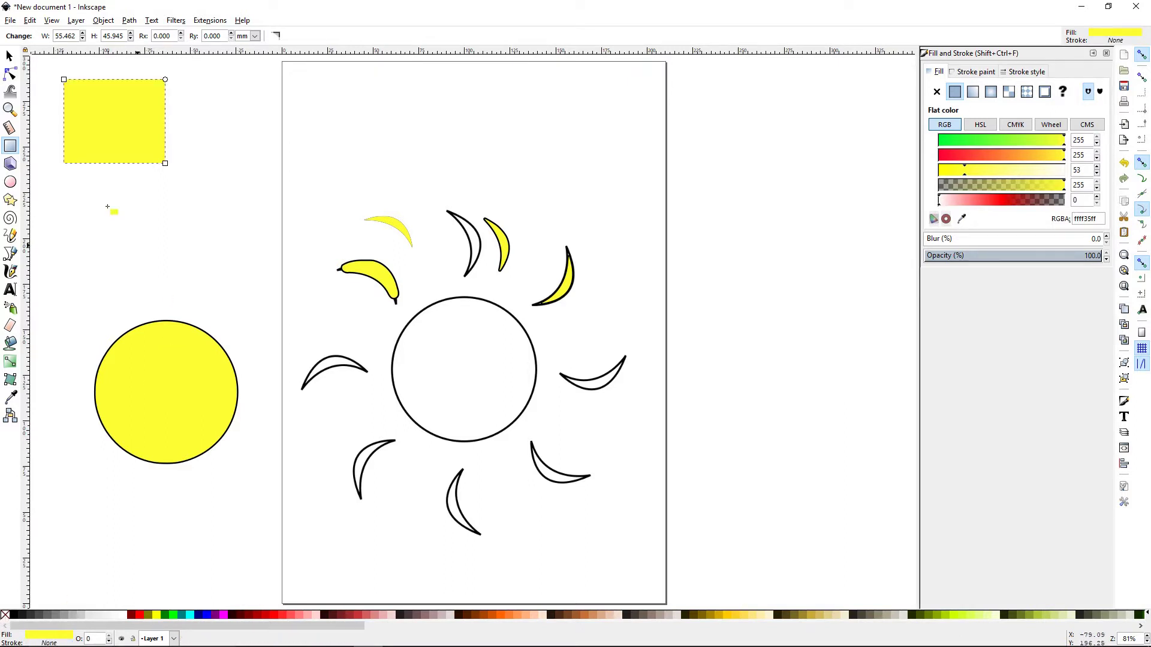
pyautogui.click(6, 617)
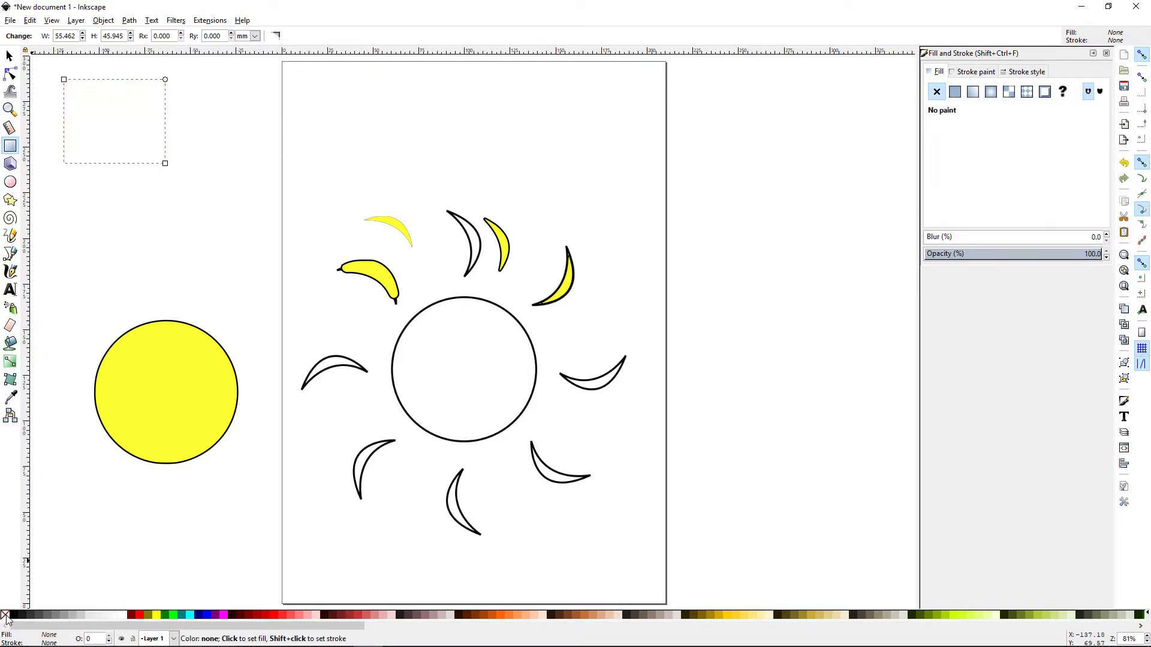
pyautogui.keyDown('shift'); pyautogui.click(13, 616); pyautogui.keyUp('shift')
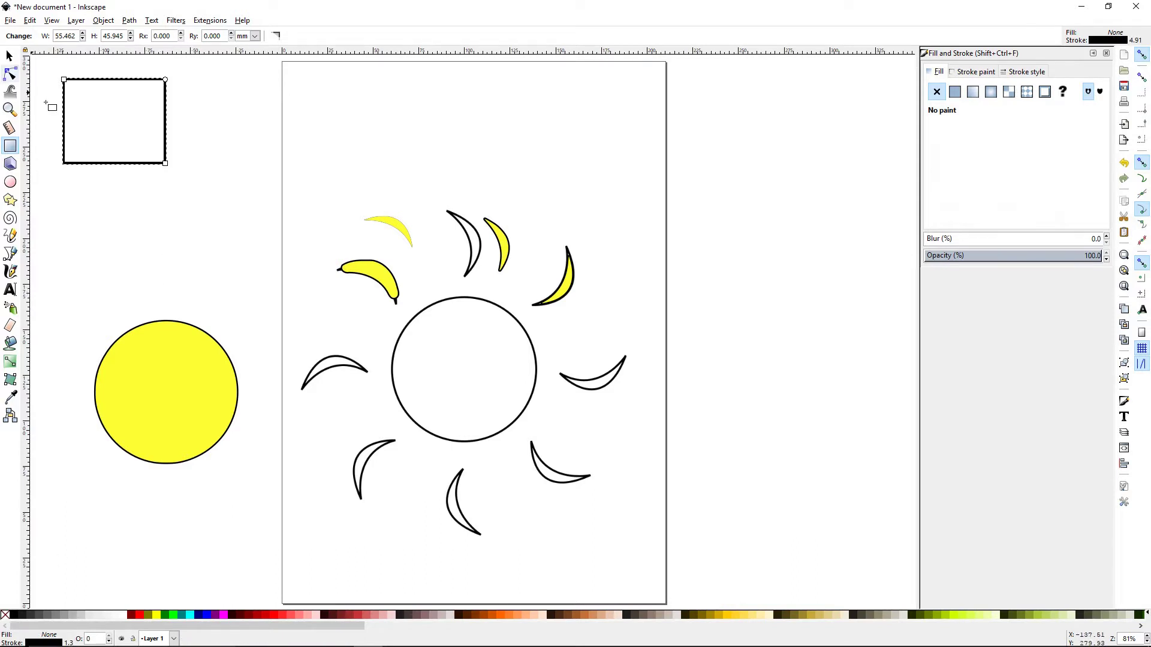
# Step: Draw a second overlapping rectangle and move it down and to the right
pyautogui.moveTo(102, 112); pyautogui.dragTo(210, 204)
pyautogui.press('s')
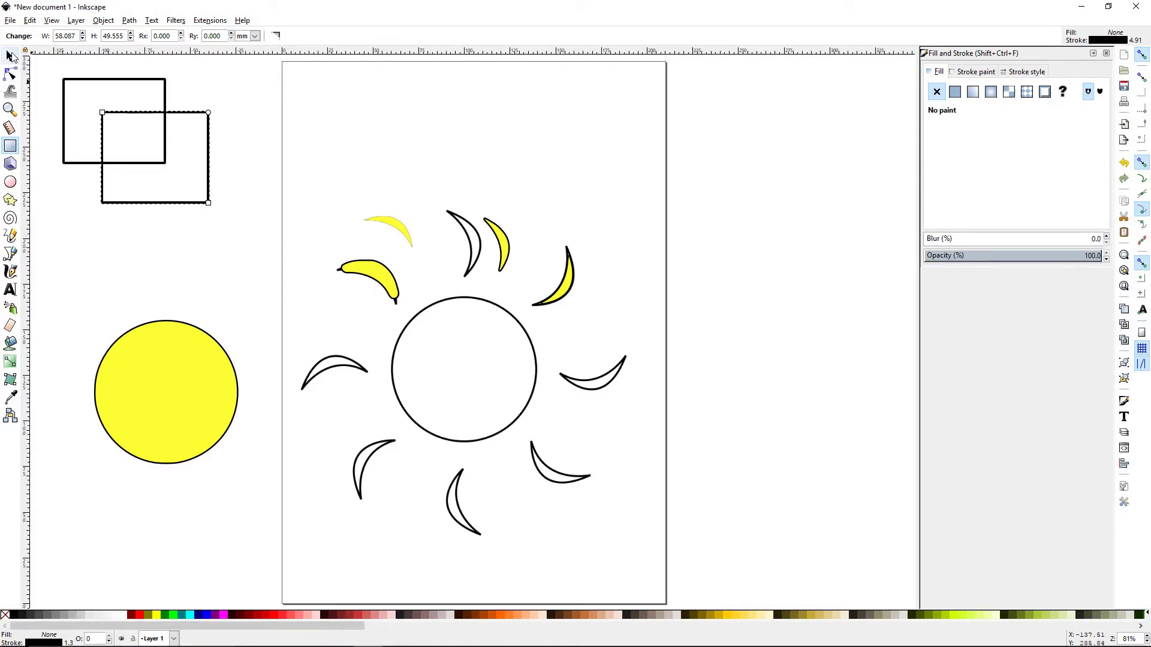
pyautogui.click(154, 252)
pyautogui.moveTo(148, 204); pyautogui.dragTo(166, 226)
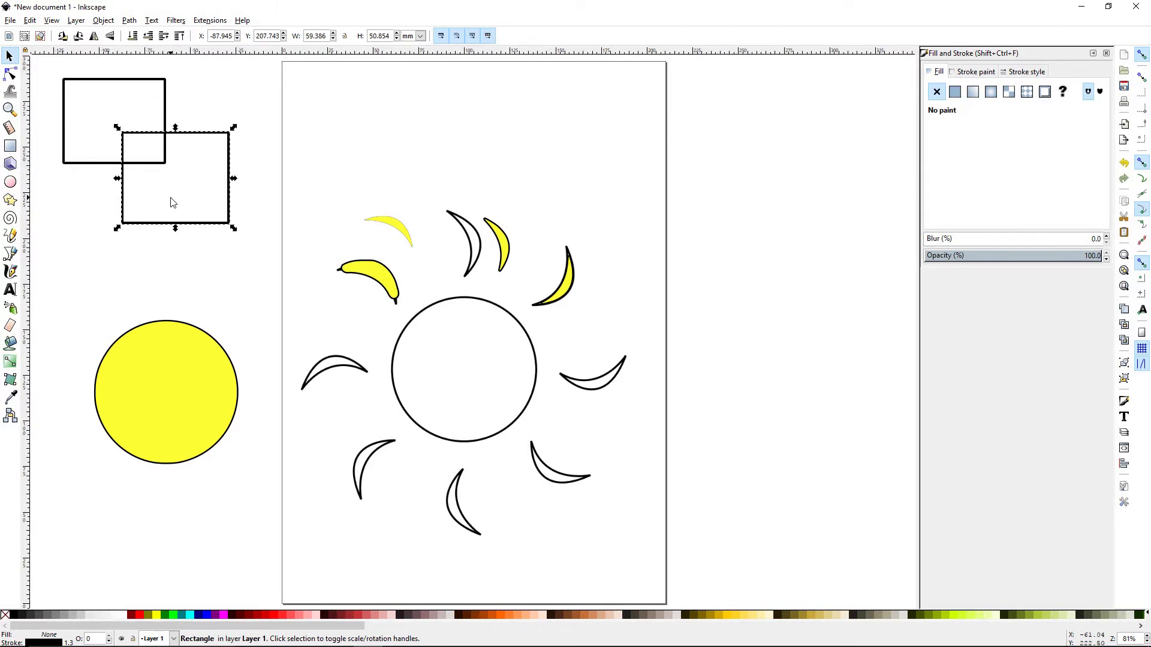
pyautogui.click(160, 288)
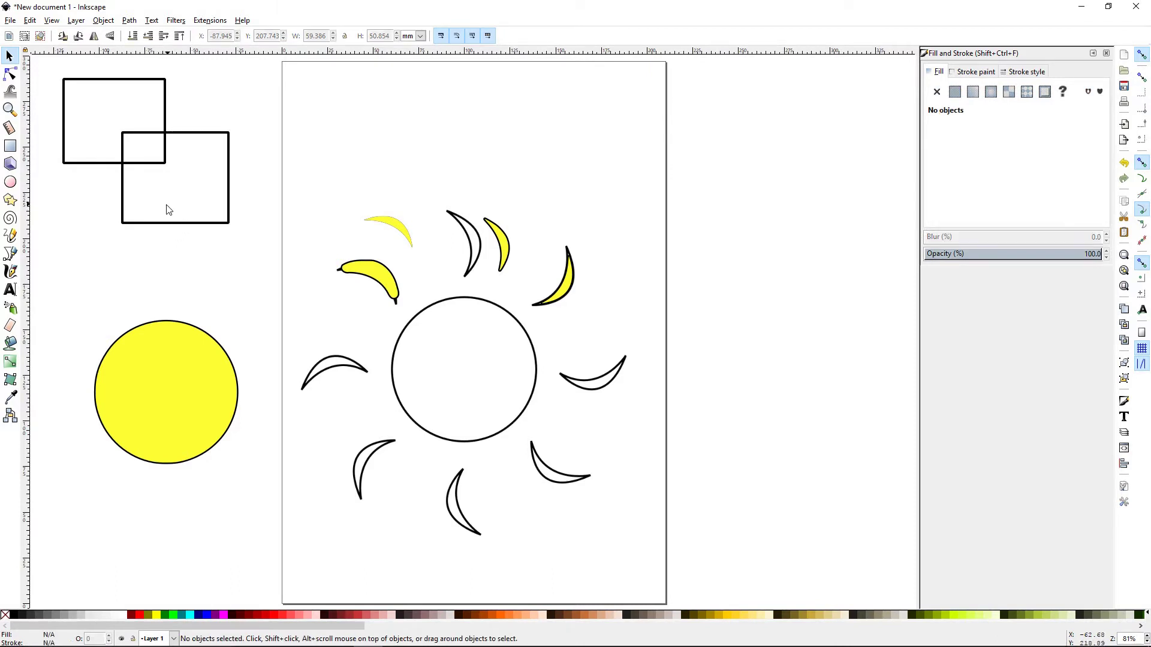
# Step: Undo the olive fill on the lower rectangle so both stay unfilled outlines
pyautogui.click(196, 225)
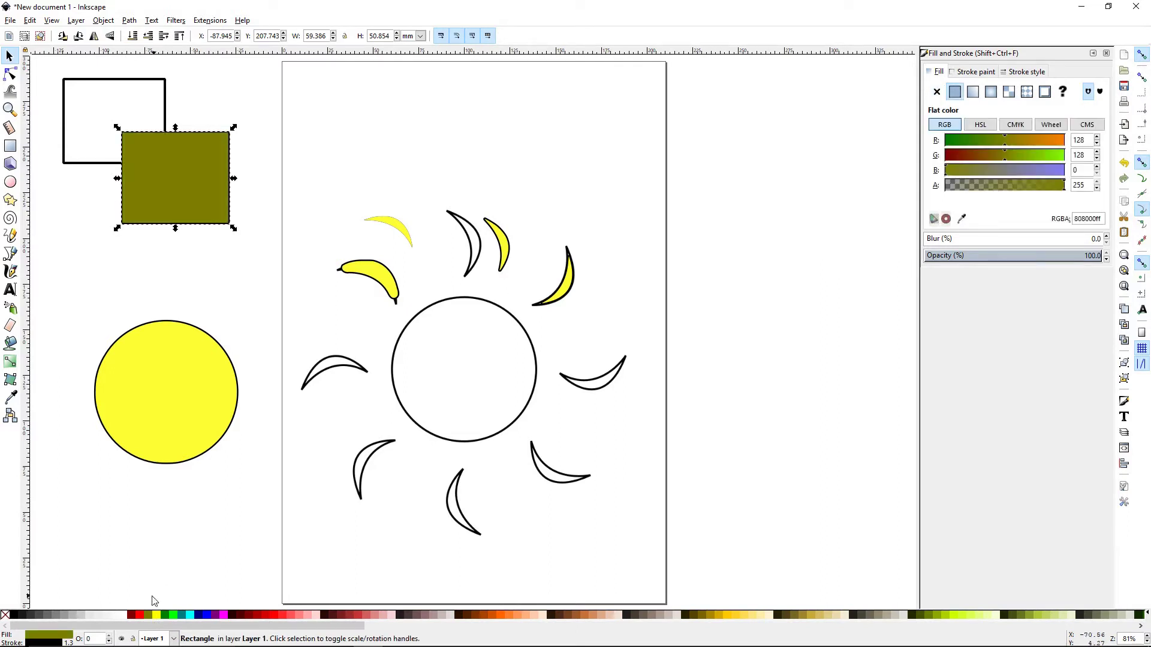
pyautogui.hotkey('ctrl', 'z')
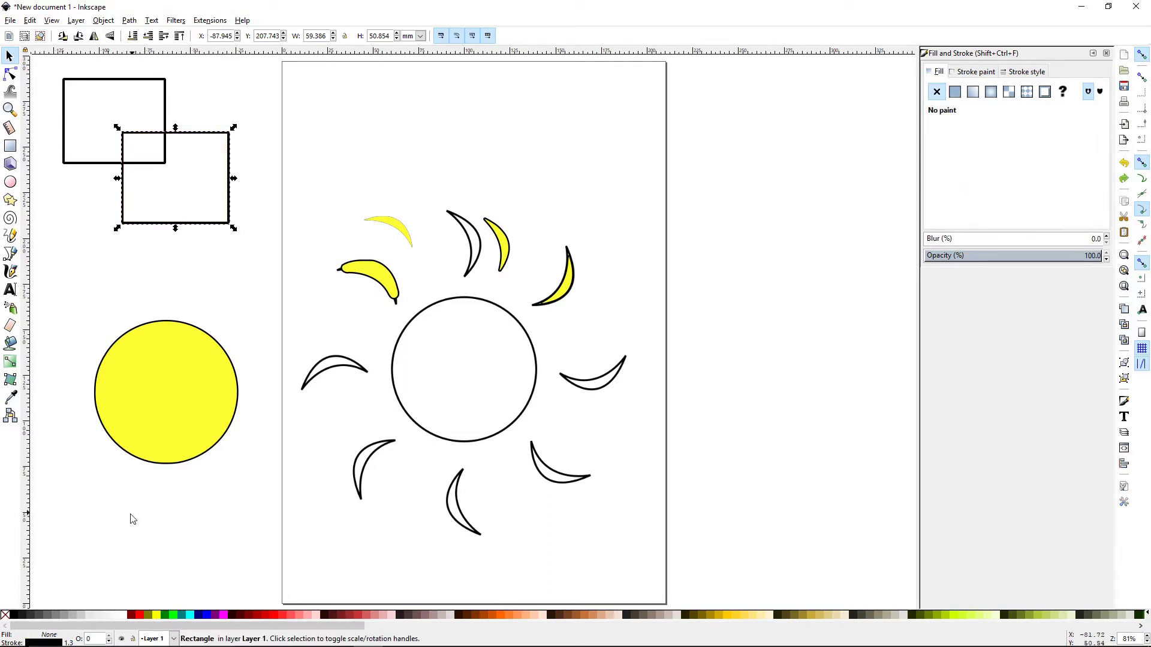
pyautogui.click(63, 305)
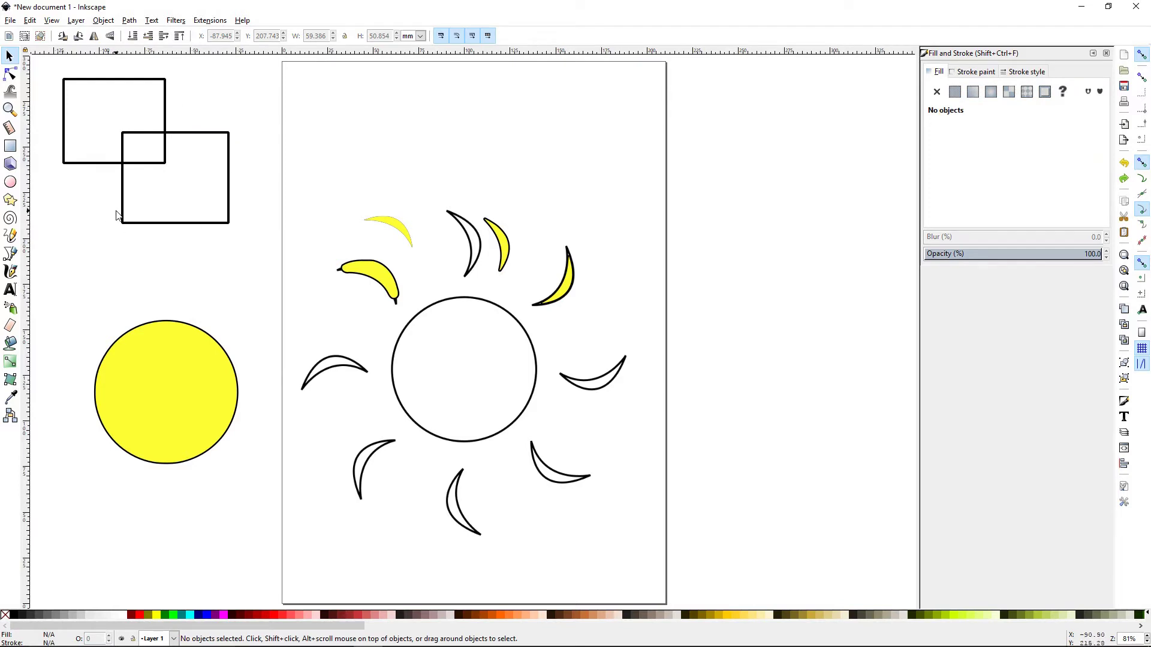
pyautogui.hotkey('shift', 'F7')
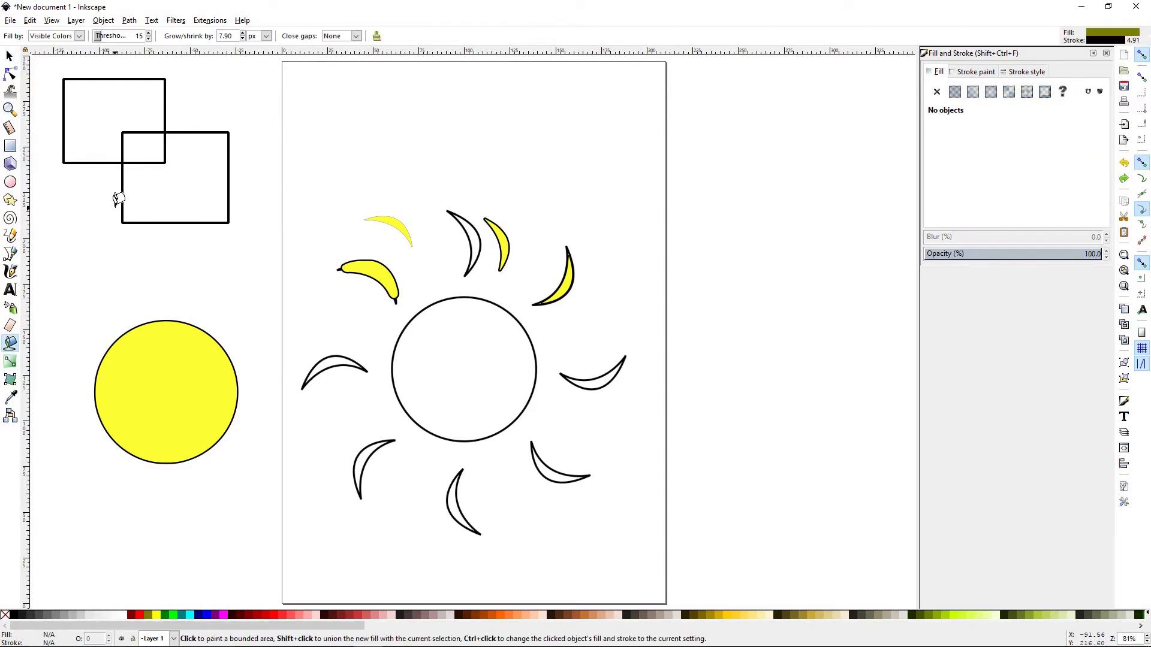
# Step: Reset grow/shrink to 0.00 and olive-fill the overlap plus each rectangle's remaining area
pyautogui.click(147, 144)
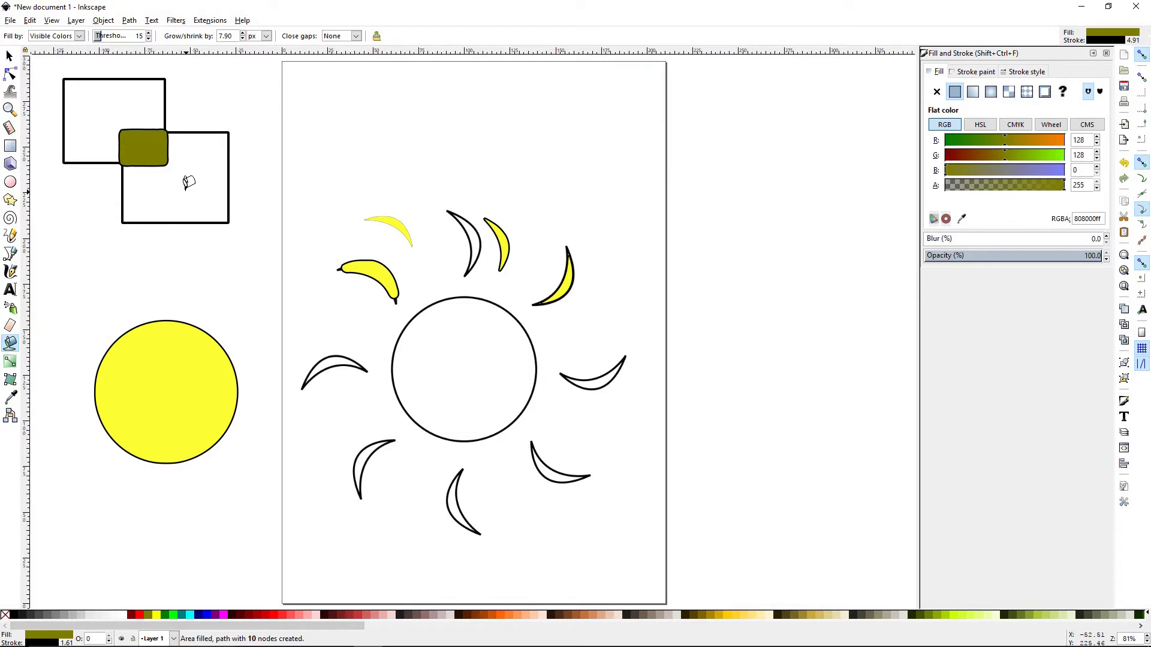
pyautogui.hotkey('ctrl', 'z')
pyautogui.click(376, 36)
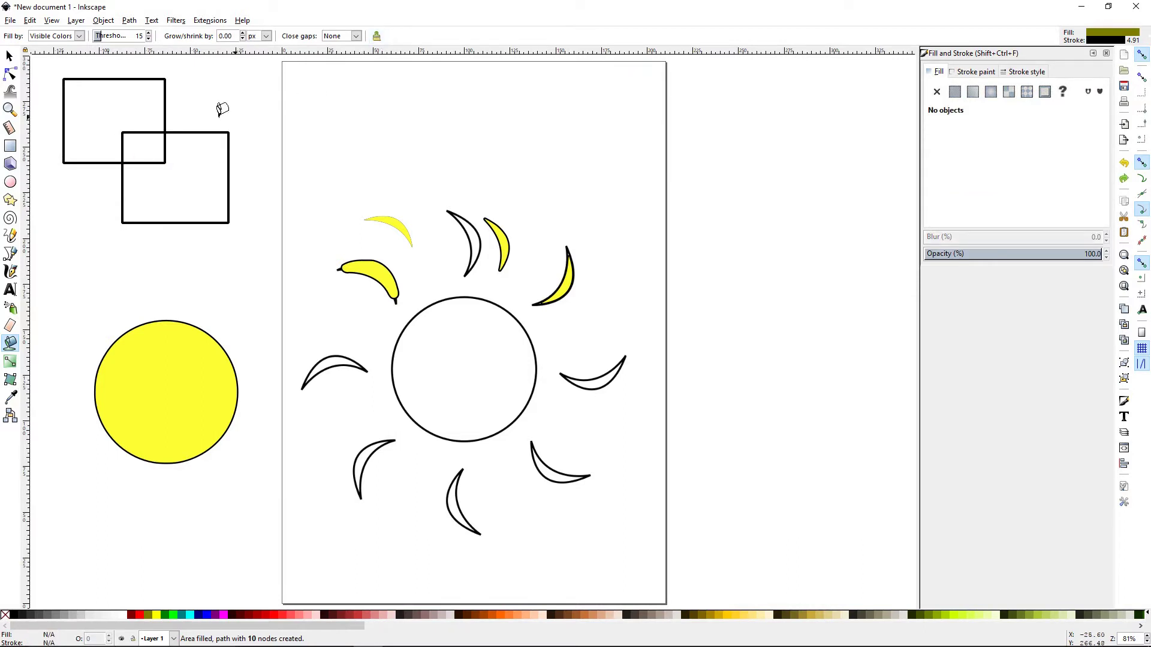
pyautogui.click(147, 147)
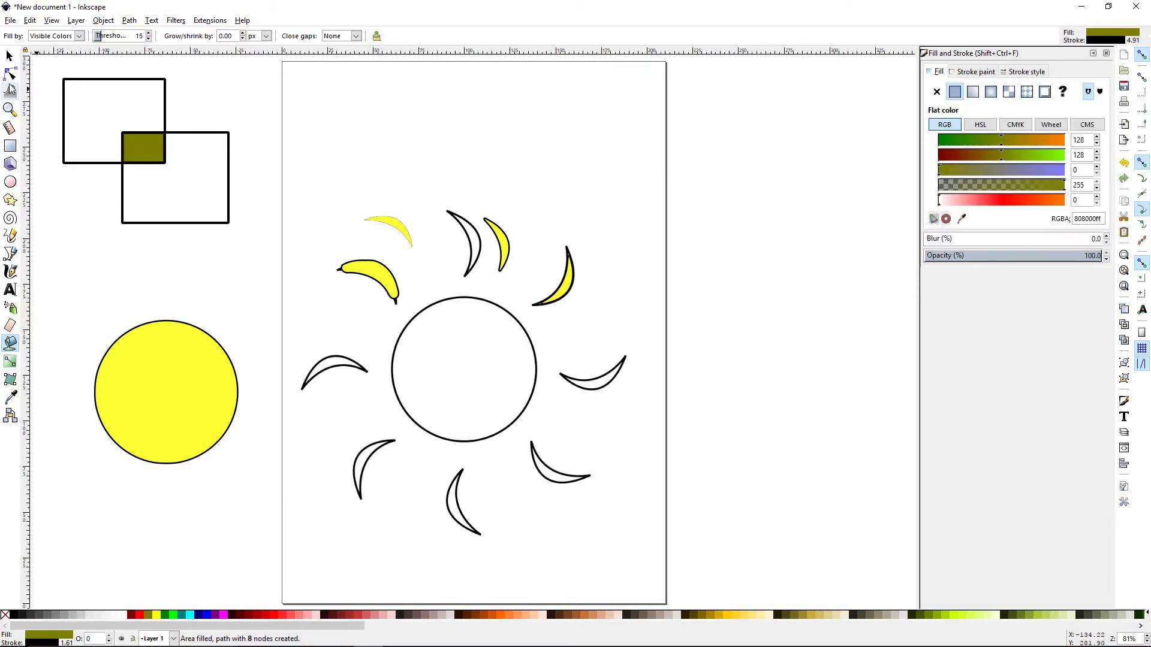
pyautogui.click(91, 120)
pyautogui.click(178, 184)
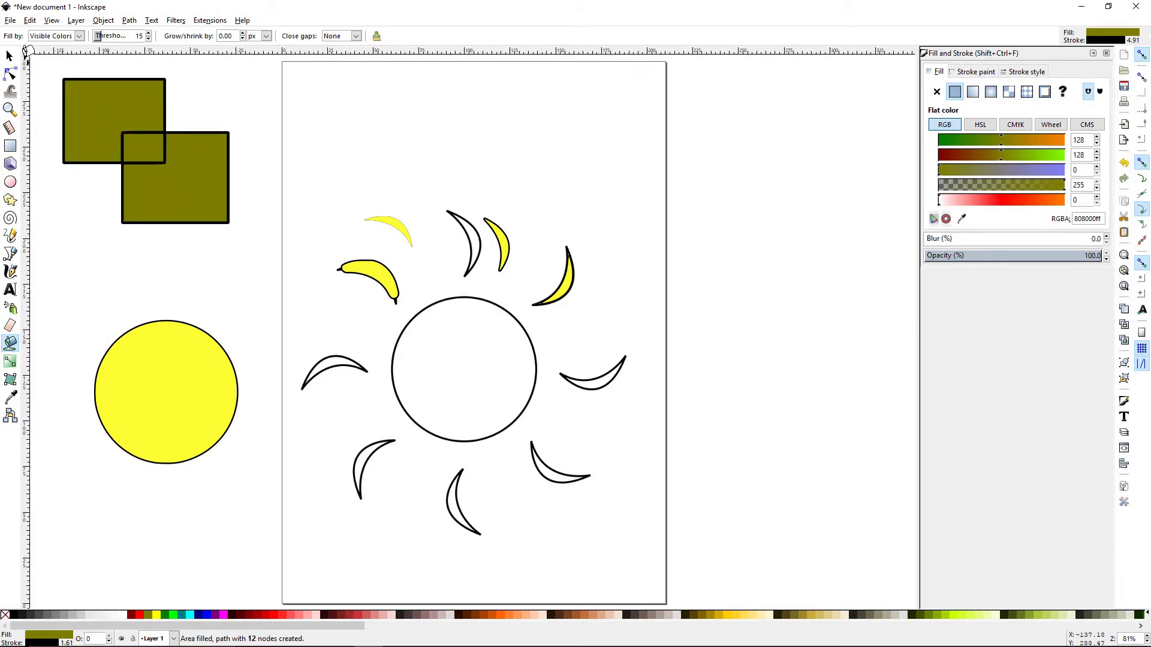
pyautogui.click(9, 57)
pyautogui.click(97, 244)
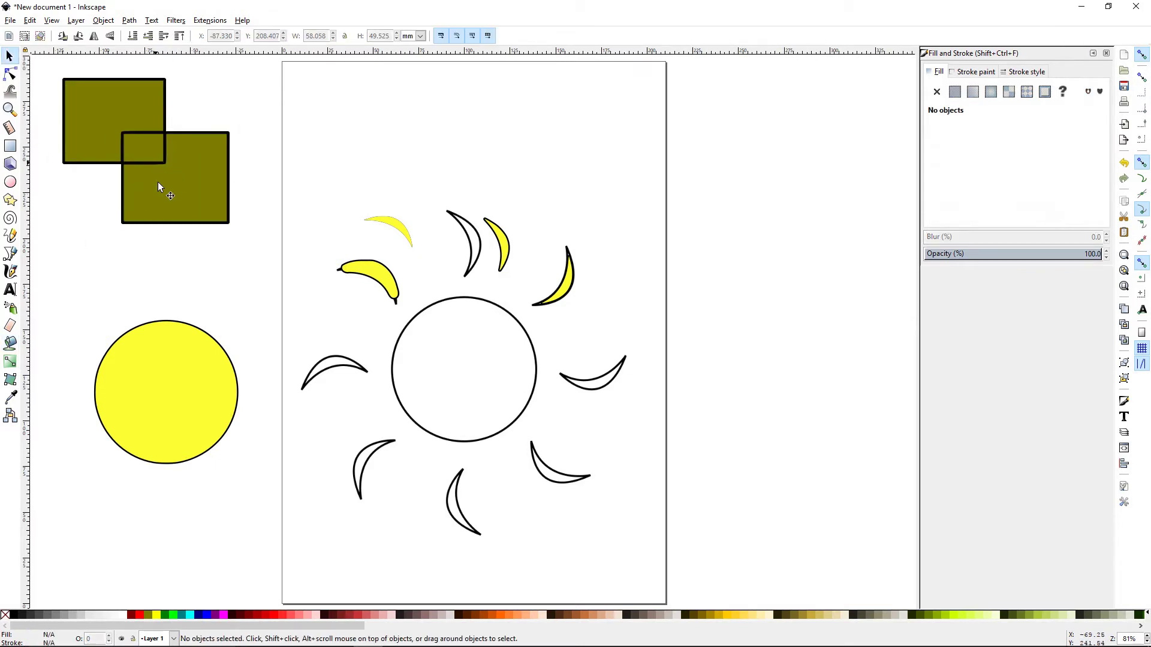
pyautogui.moveTo(135, 157); pyautogui.dragTo(109, 243)
pyautogui.moveTo(171, 191); pyautogui.dragTo(336, 143)
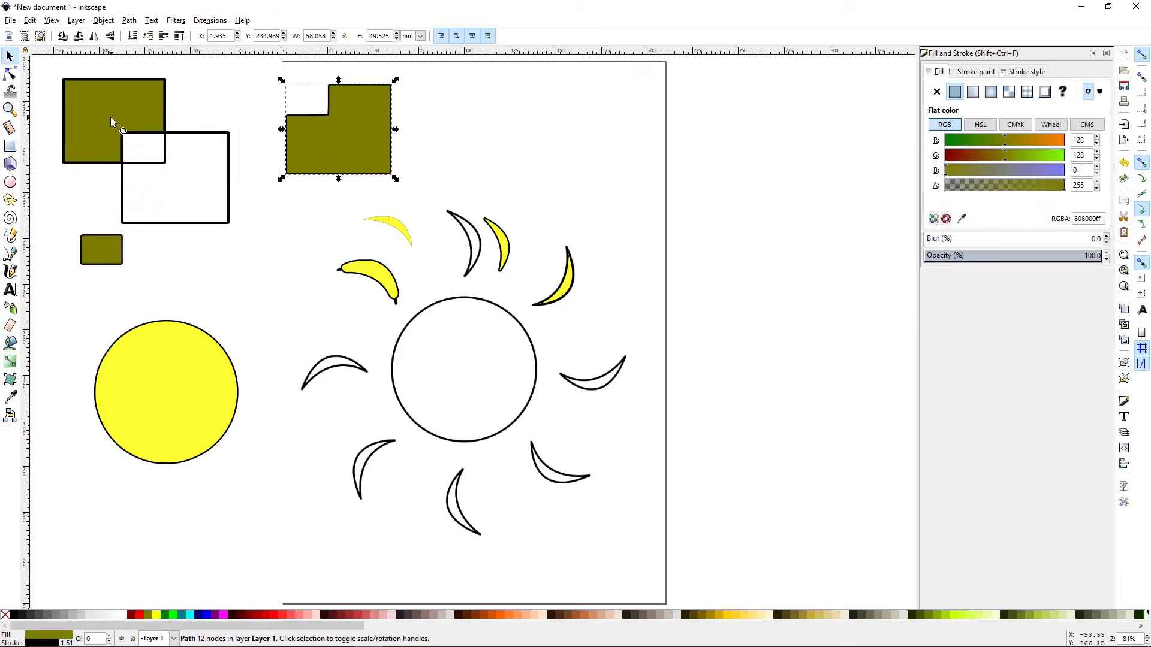
pyautogui.moveTo(110, 118)
pyautogui.mouseDown()
pyautogui.moveTo(198, 384)
pyautogui.moveTo(160, 386)
pyautogui.mouseUp()
pyautogui.click(57, 329)
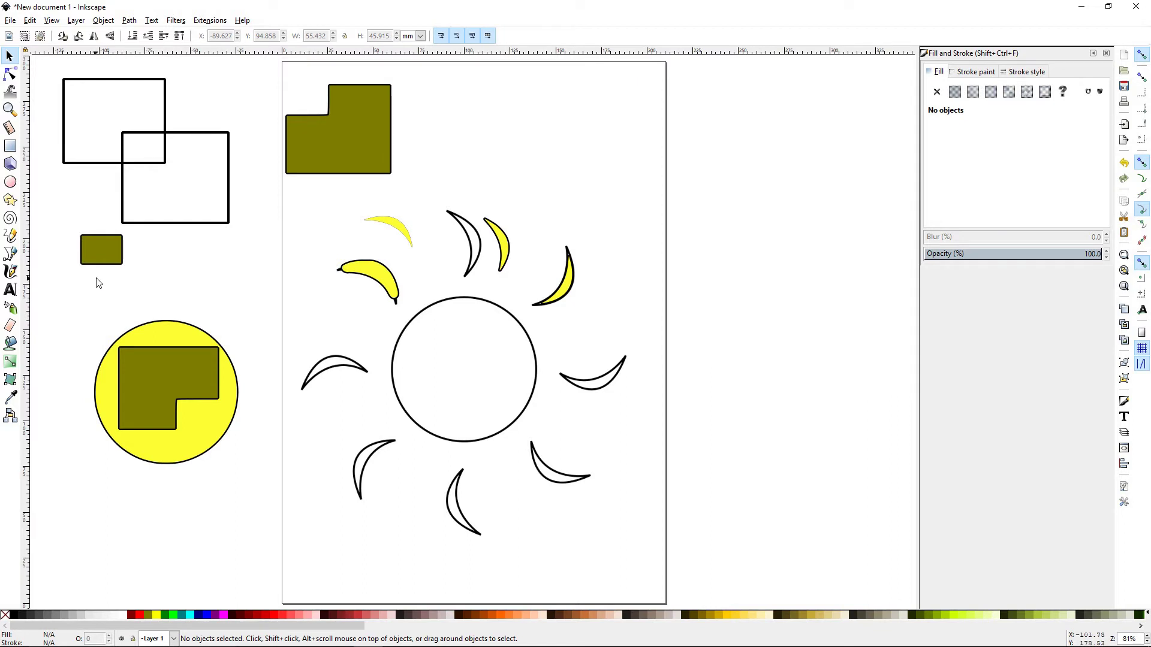
pyautogui.moveTo(96, 253)
pyautogui.mouseDown()
pyautogui.moveTo(139, 146)
pyautogui.moveTo(83, 244)
pyautogui.mouseUp()
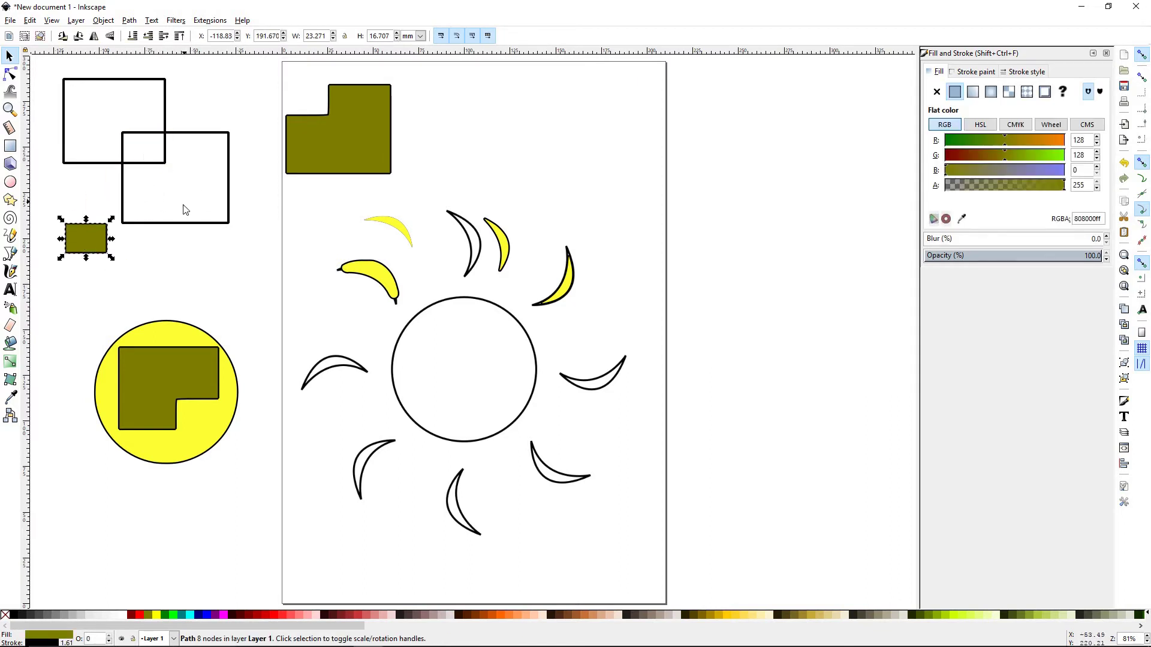
pyautogui.hotkey('ctrl', 'z')
pyautogui.hotkey('ctrl', 'z')
pyautogui.hotkey('ctrl', 'z')
pyautogui.hotkey('ctrl', 'z')
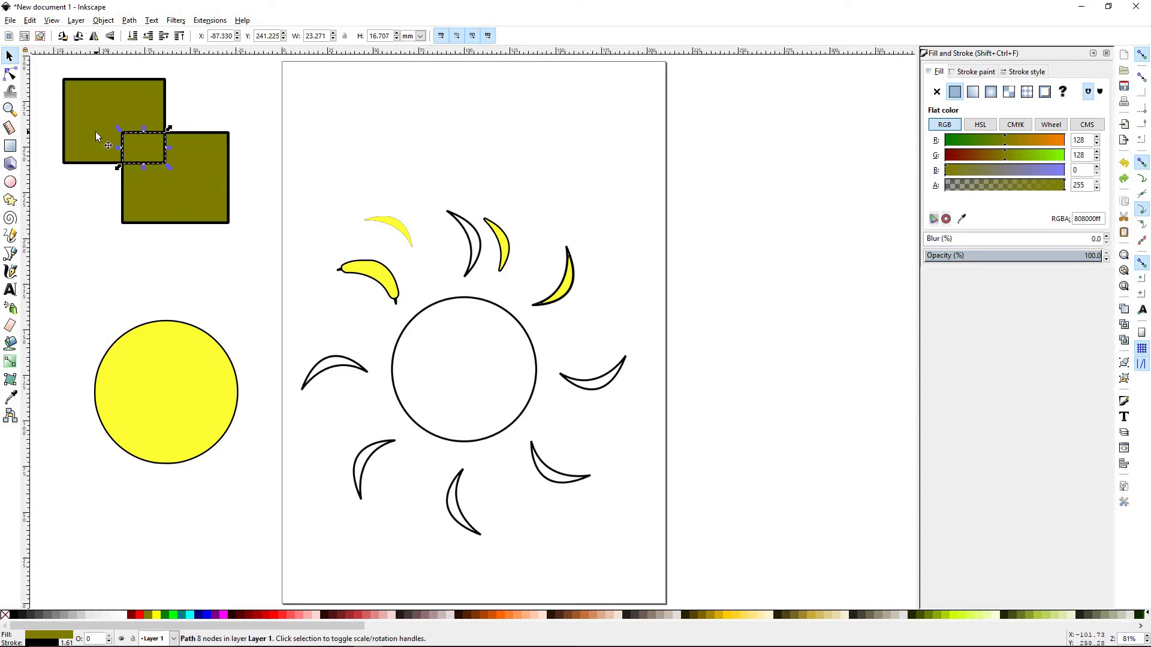
# Step: Recolour the top-left fill piece yellow and snap the olive lower-right piece onto the corner
pyautogui.click(96, 134)
pyautogui.click(160, 614)
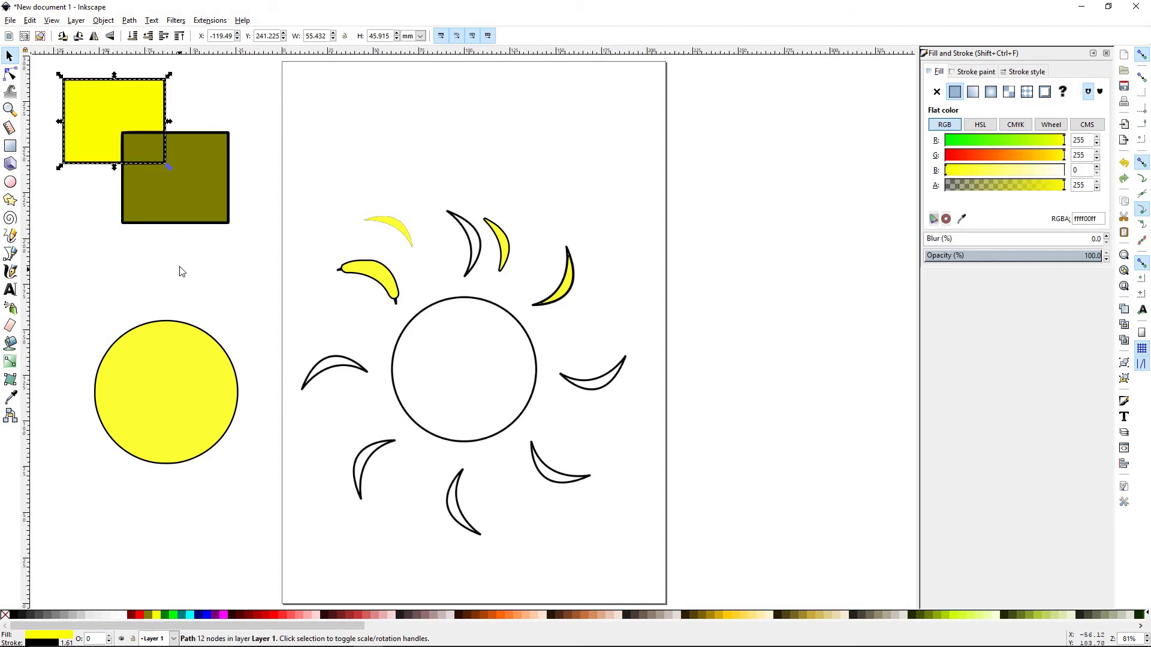
pyautogui.press('Tab')
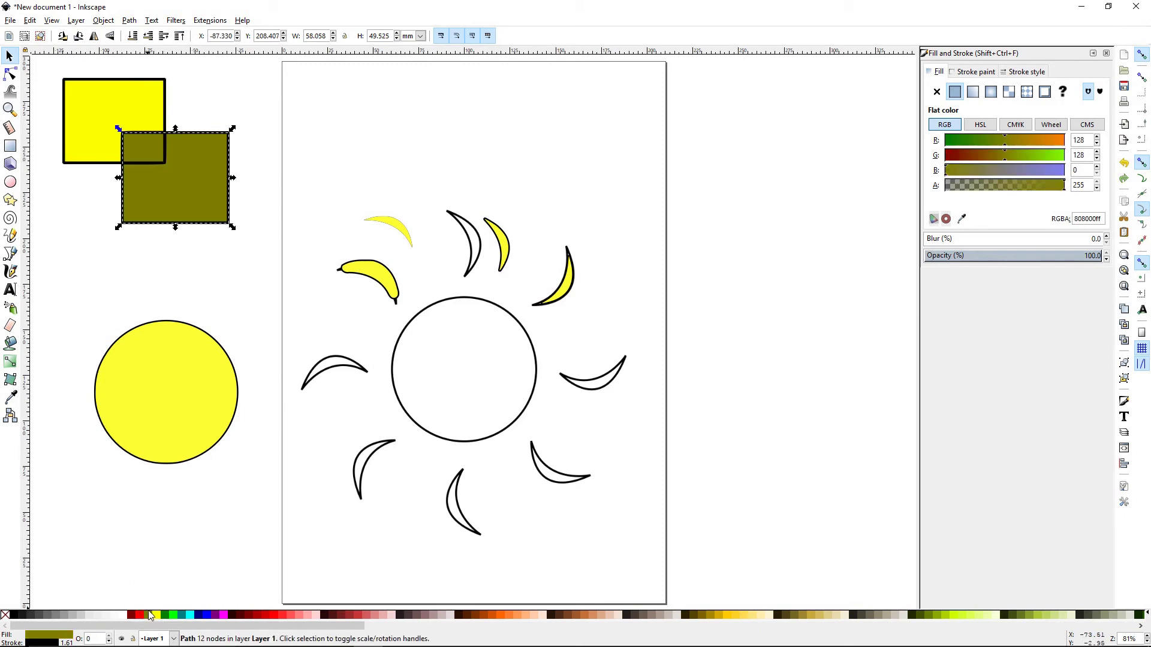
pyautogui.click(133, 298)
pyautogui.click(170, 199)
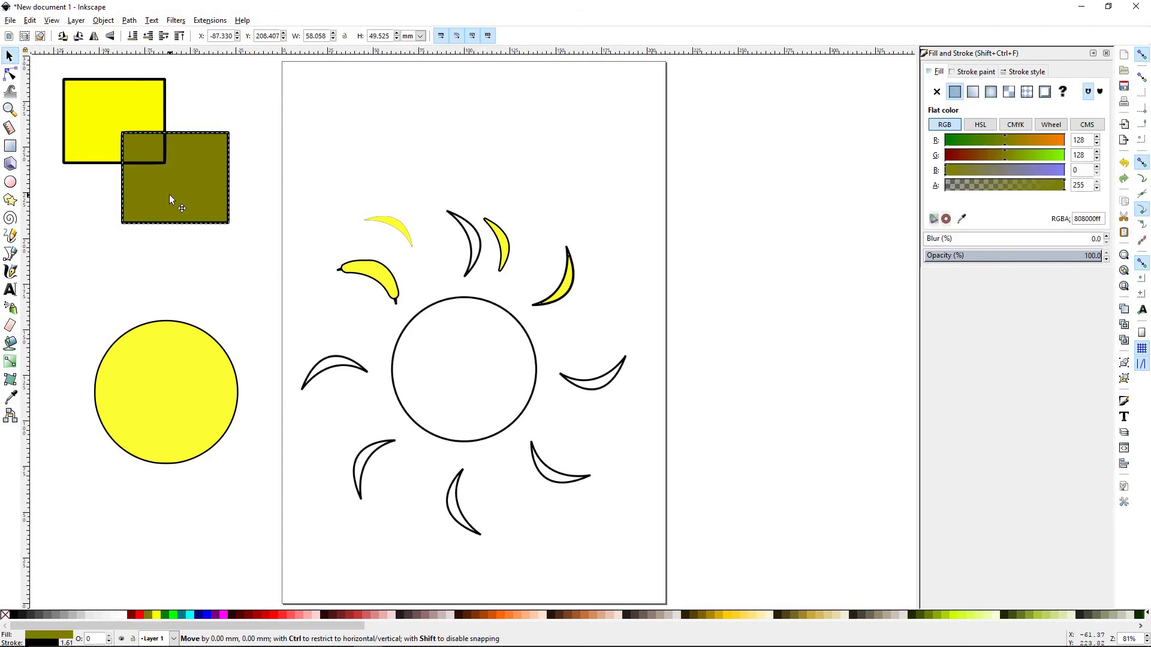
pyautogui.moveTo(169, 200); pyautogui.dragTo(167, 201)
pyautogui.click(236, 314)
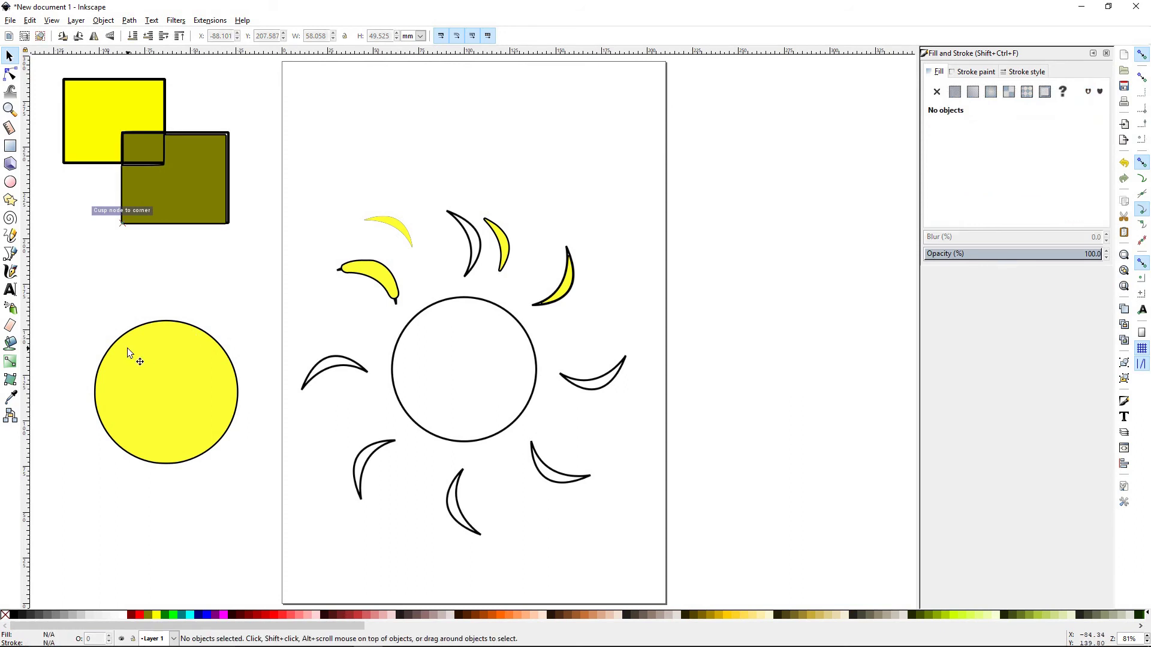